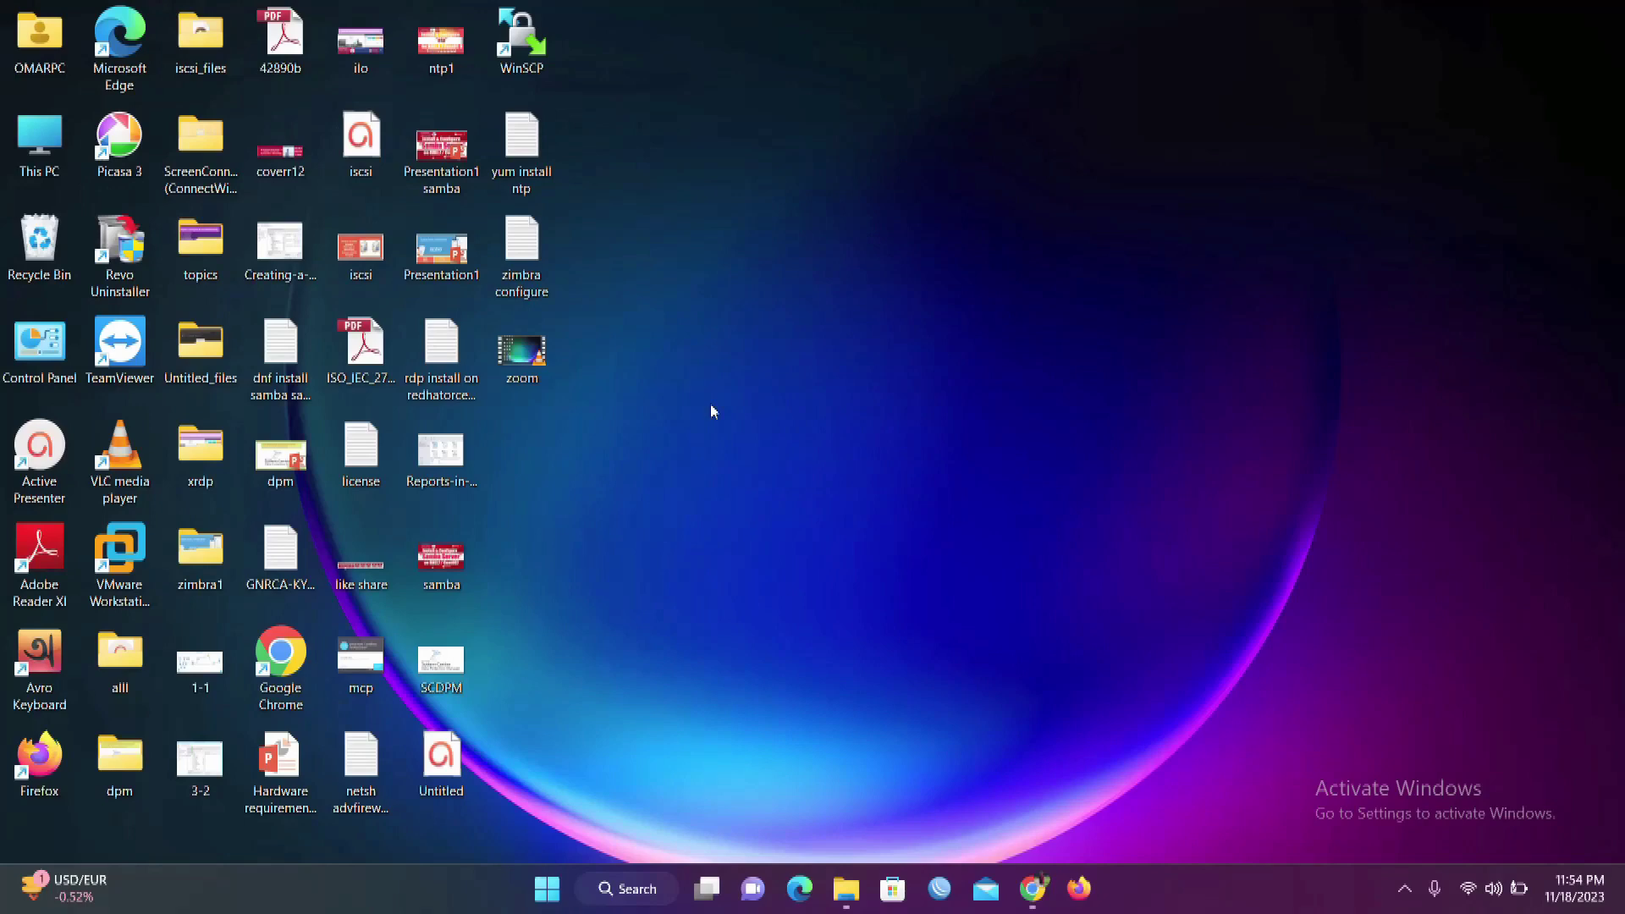
# Step: Bring up Chrome from the taskbar to show the Zoom web portal's Meetings page
pyautogui.click(1029, 885)
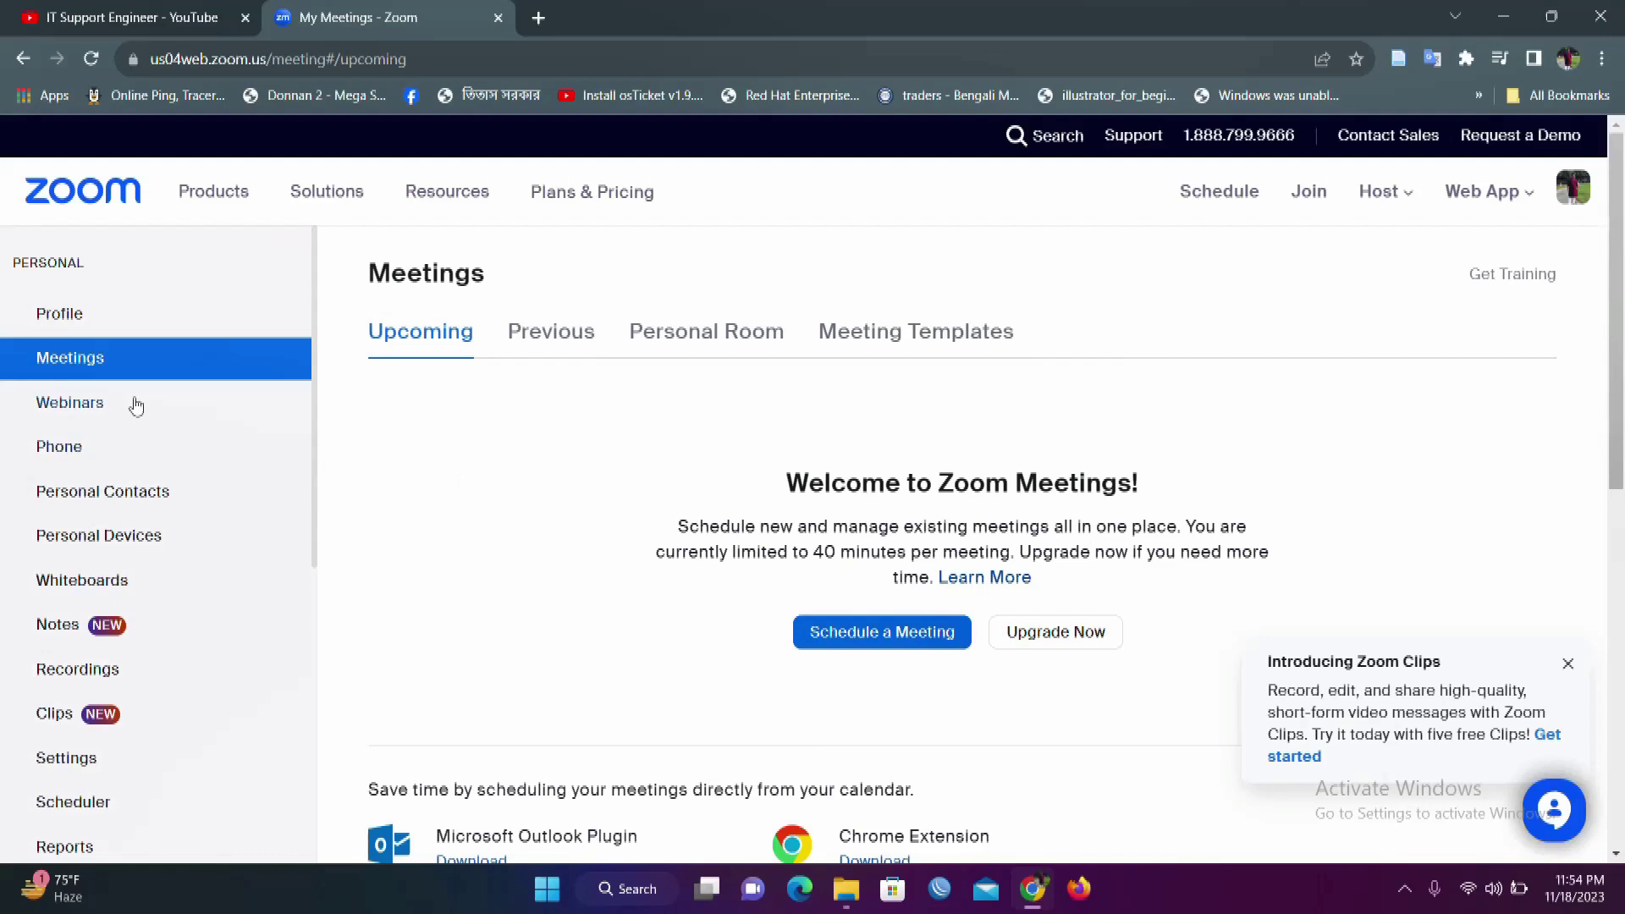
# Step: Open the Schedule Meeting form from the Upcoming meetings page
pyautogui.click(851, 650)
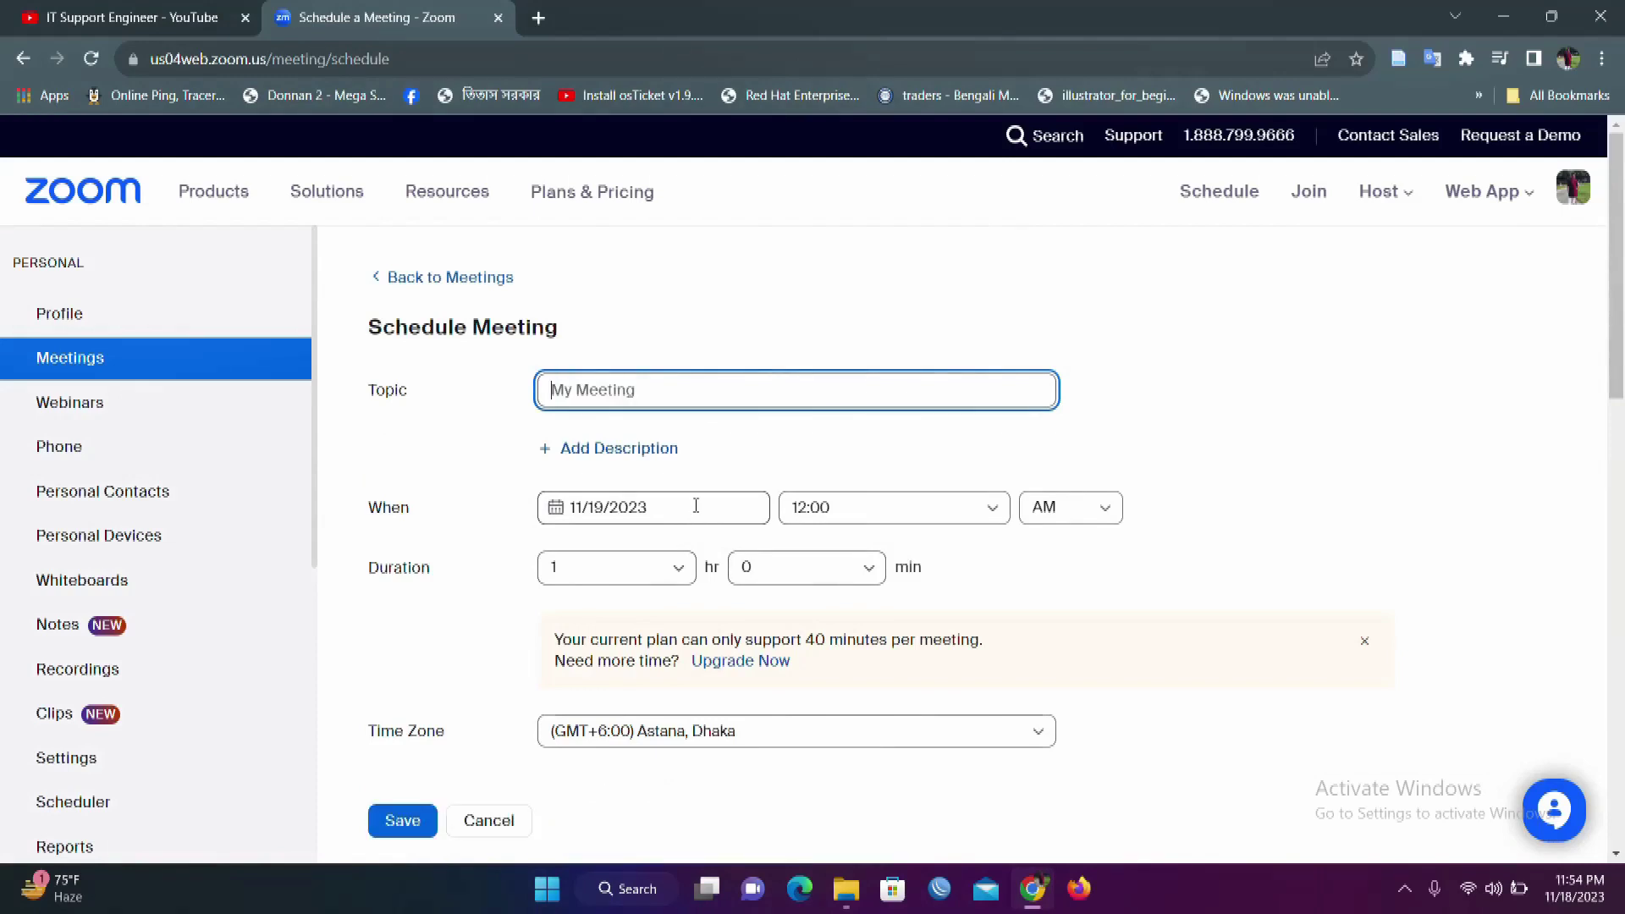
# Step: Set the meeting topic to 'test', start time to 12:00 PM, and duration to 3 hours
pyautogui.write('test')
pyautogui.click(465, 508)
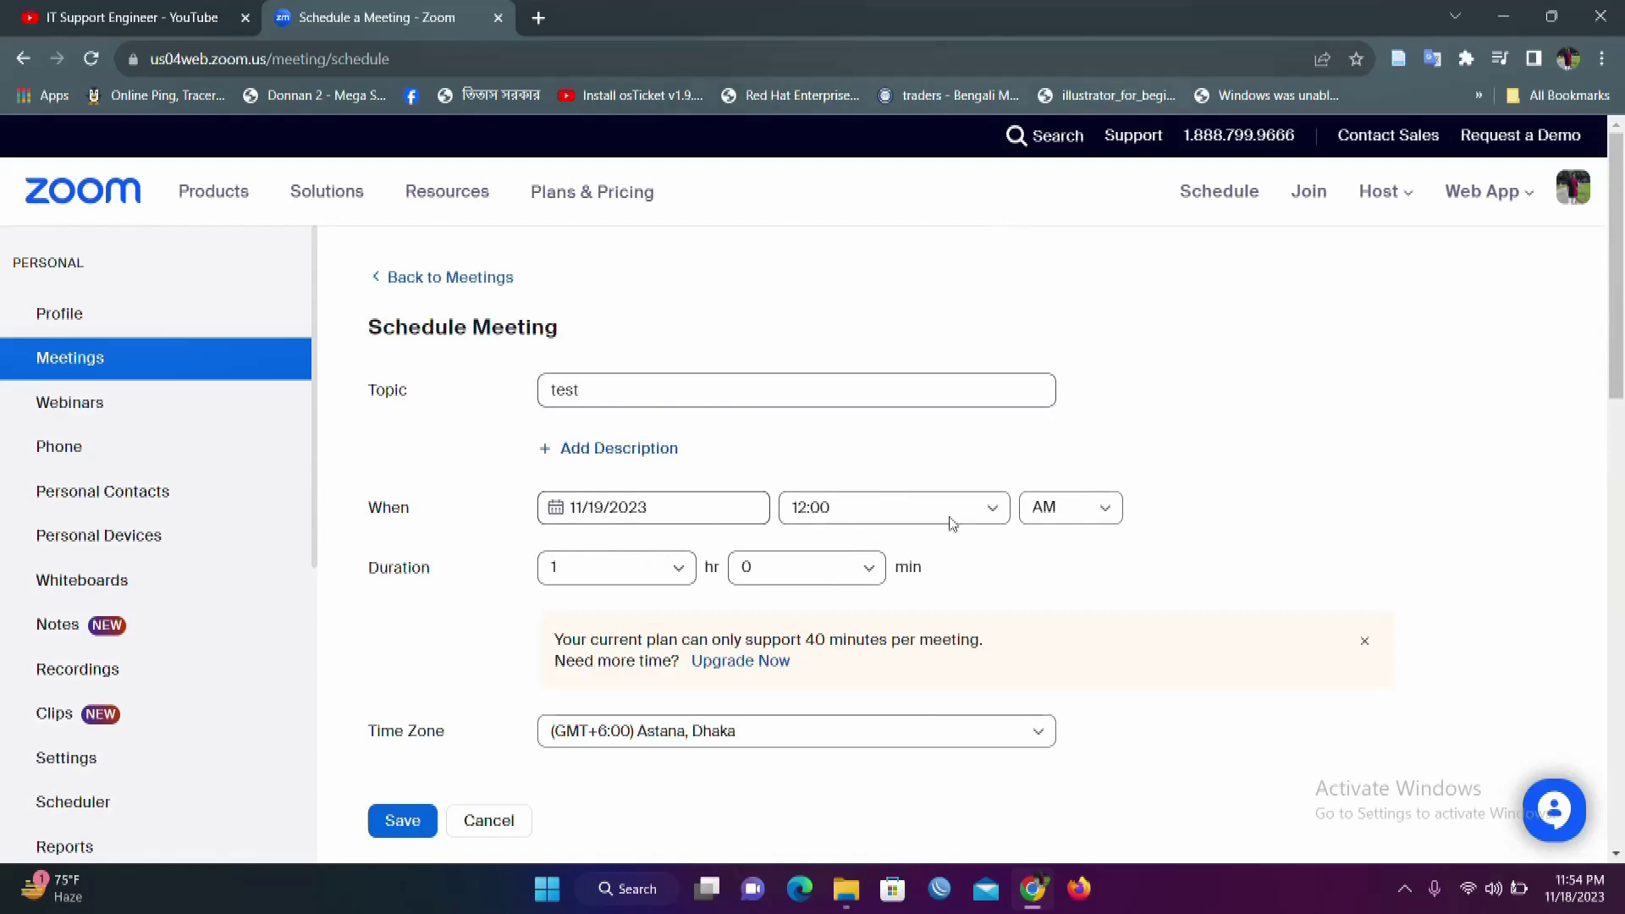
pyautogui.click(1112, 520)
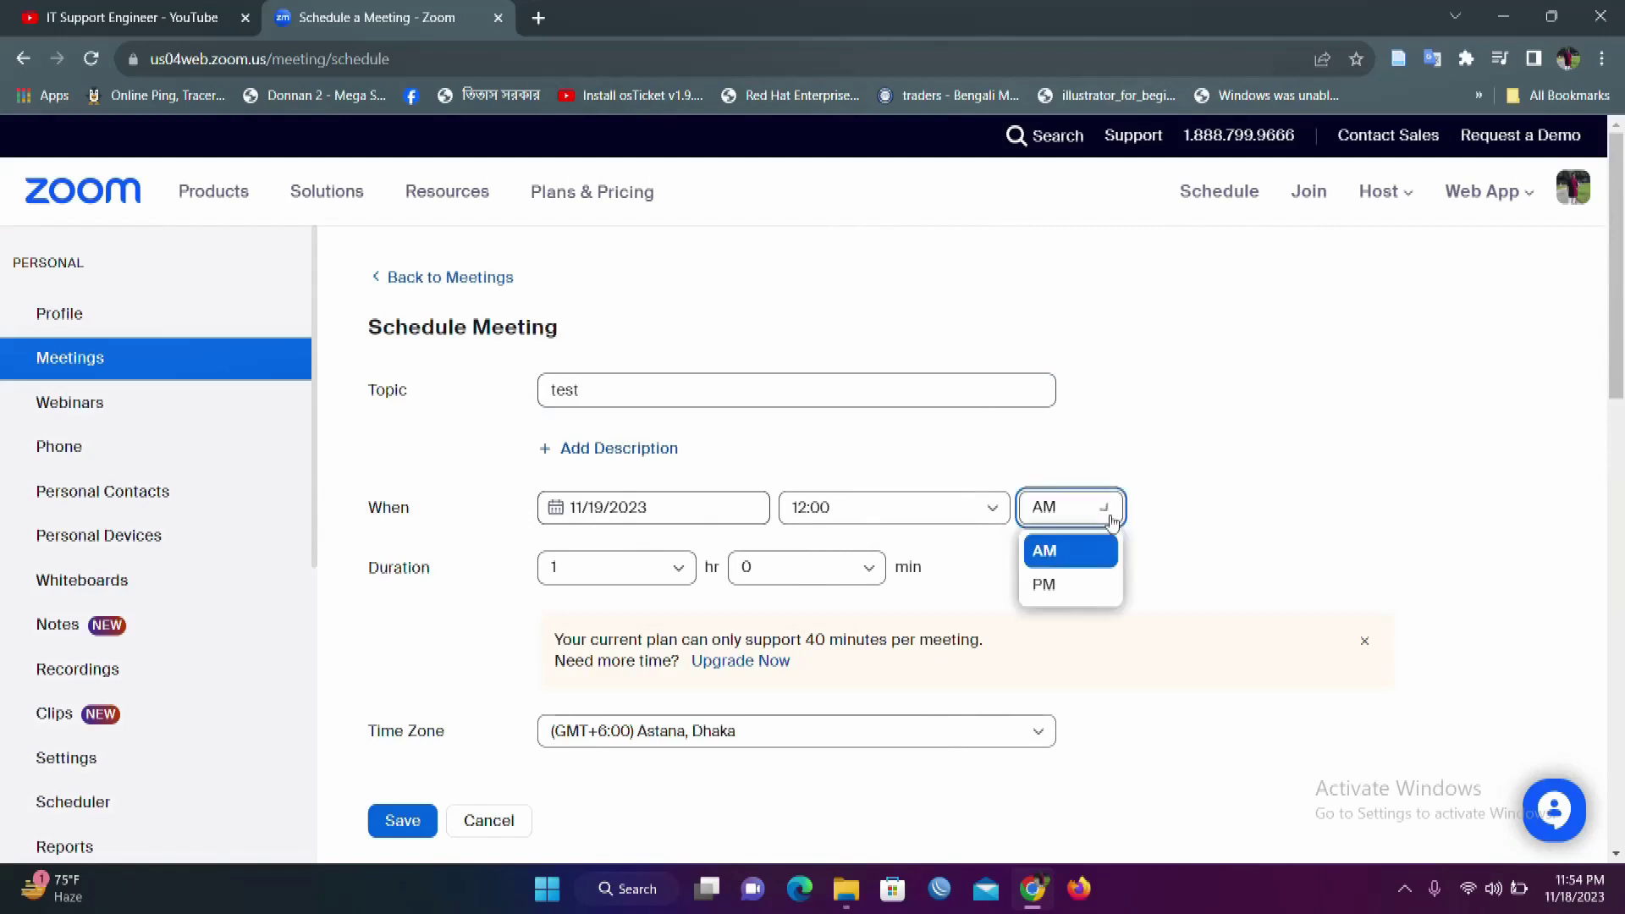
pyautogui.click(1078, 586)
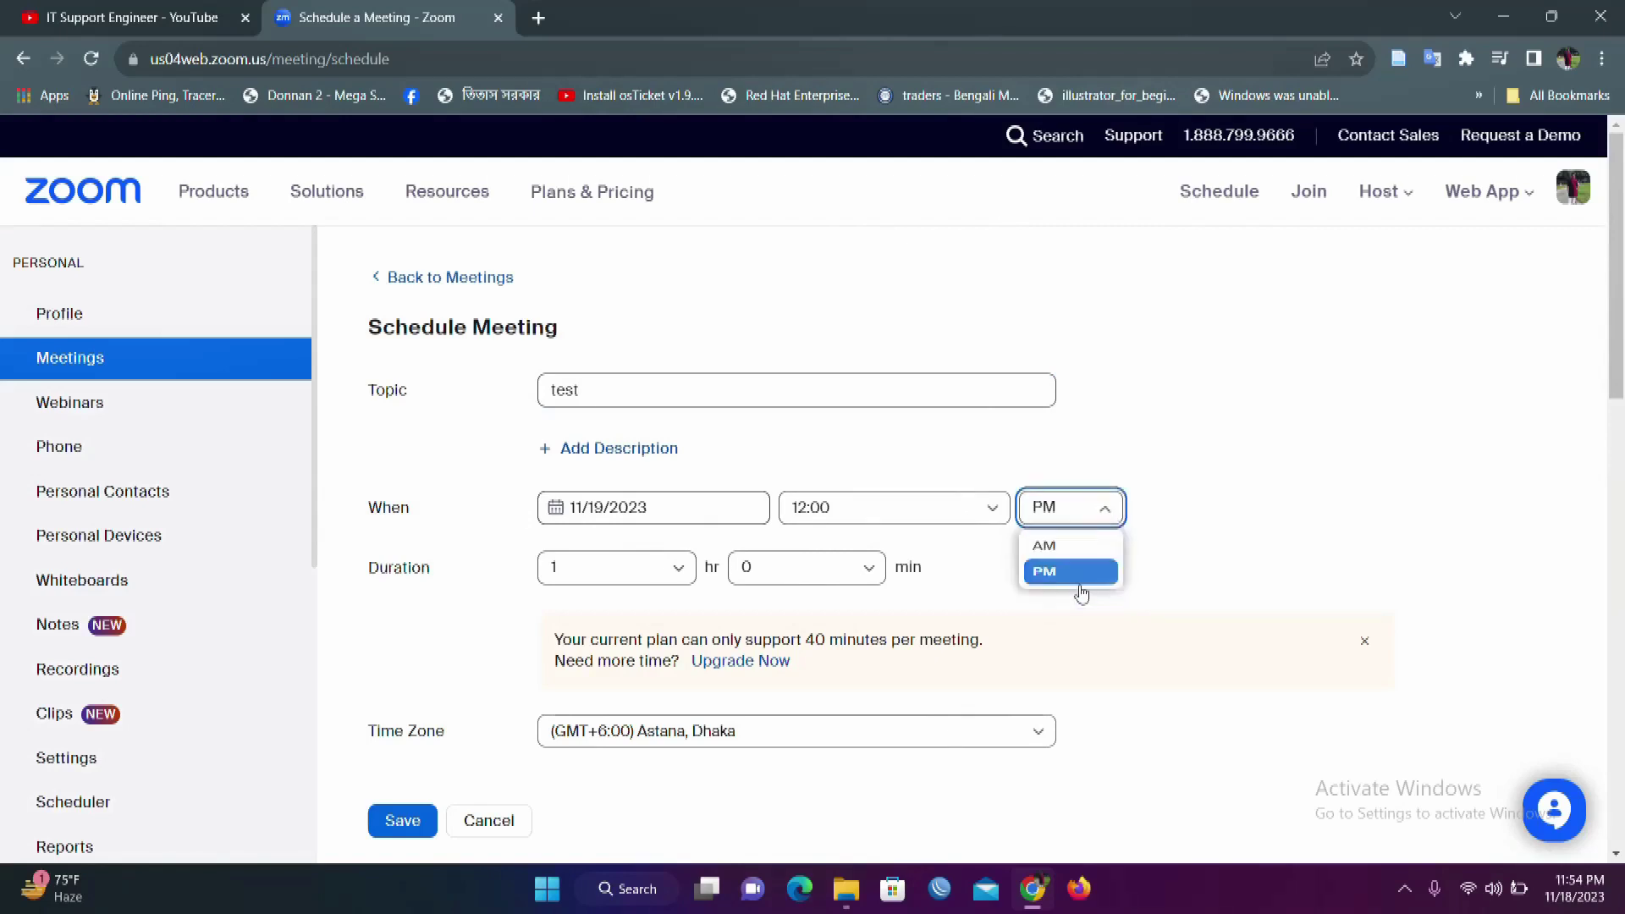
pyautogui.click(672, 569)
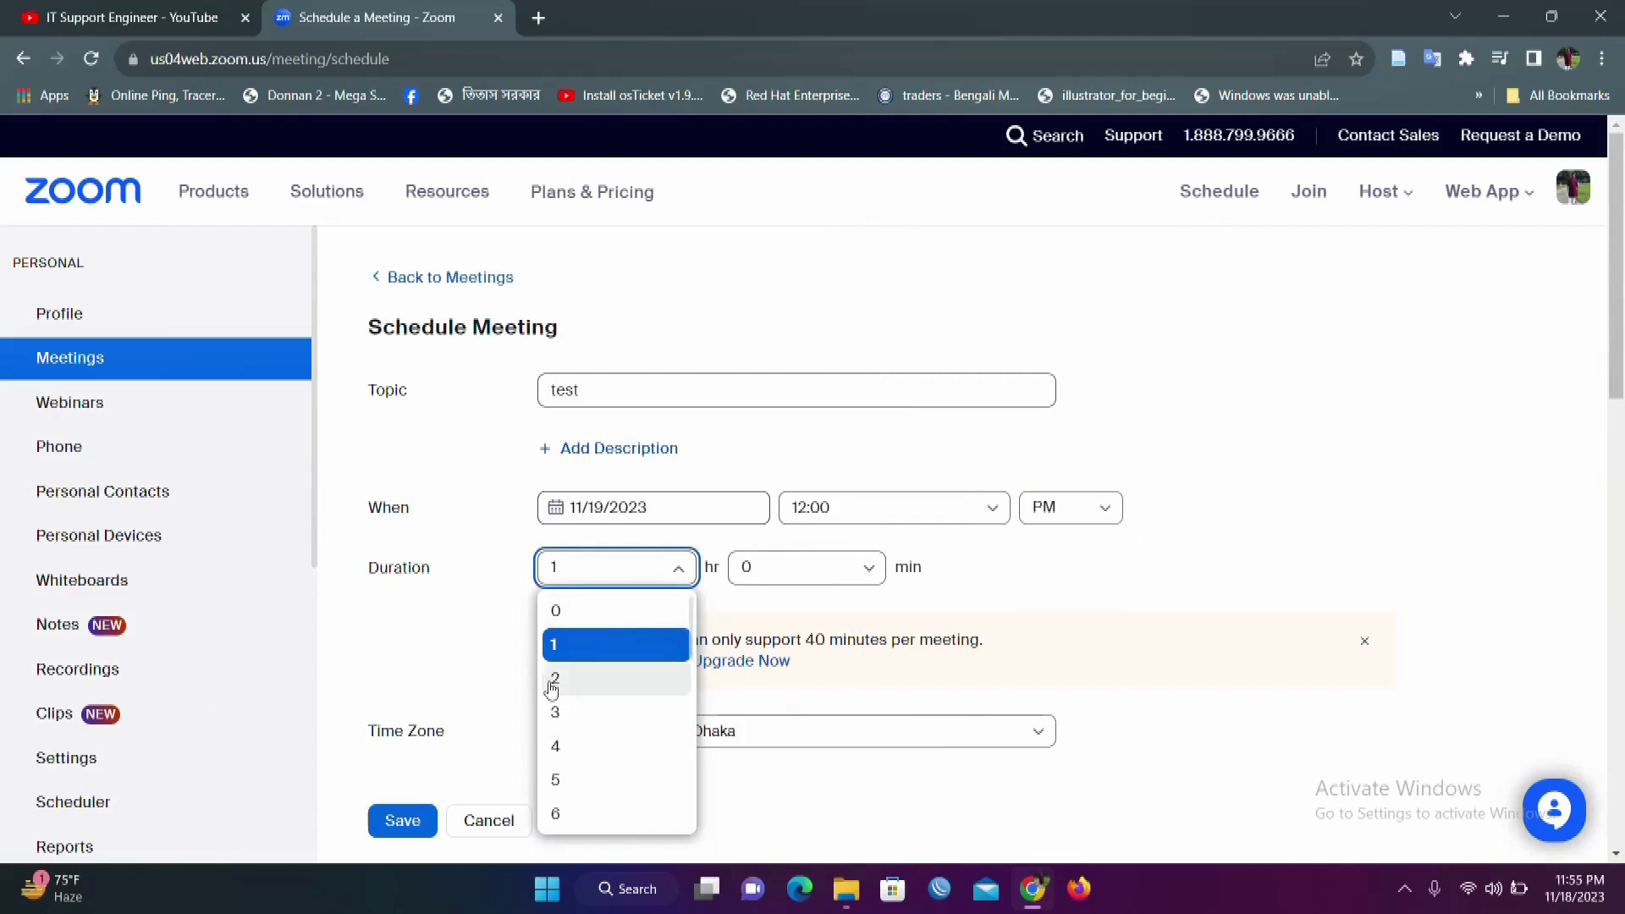
pyautogui.click(555, 714)
pyautogui.click(420, 640)
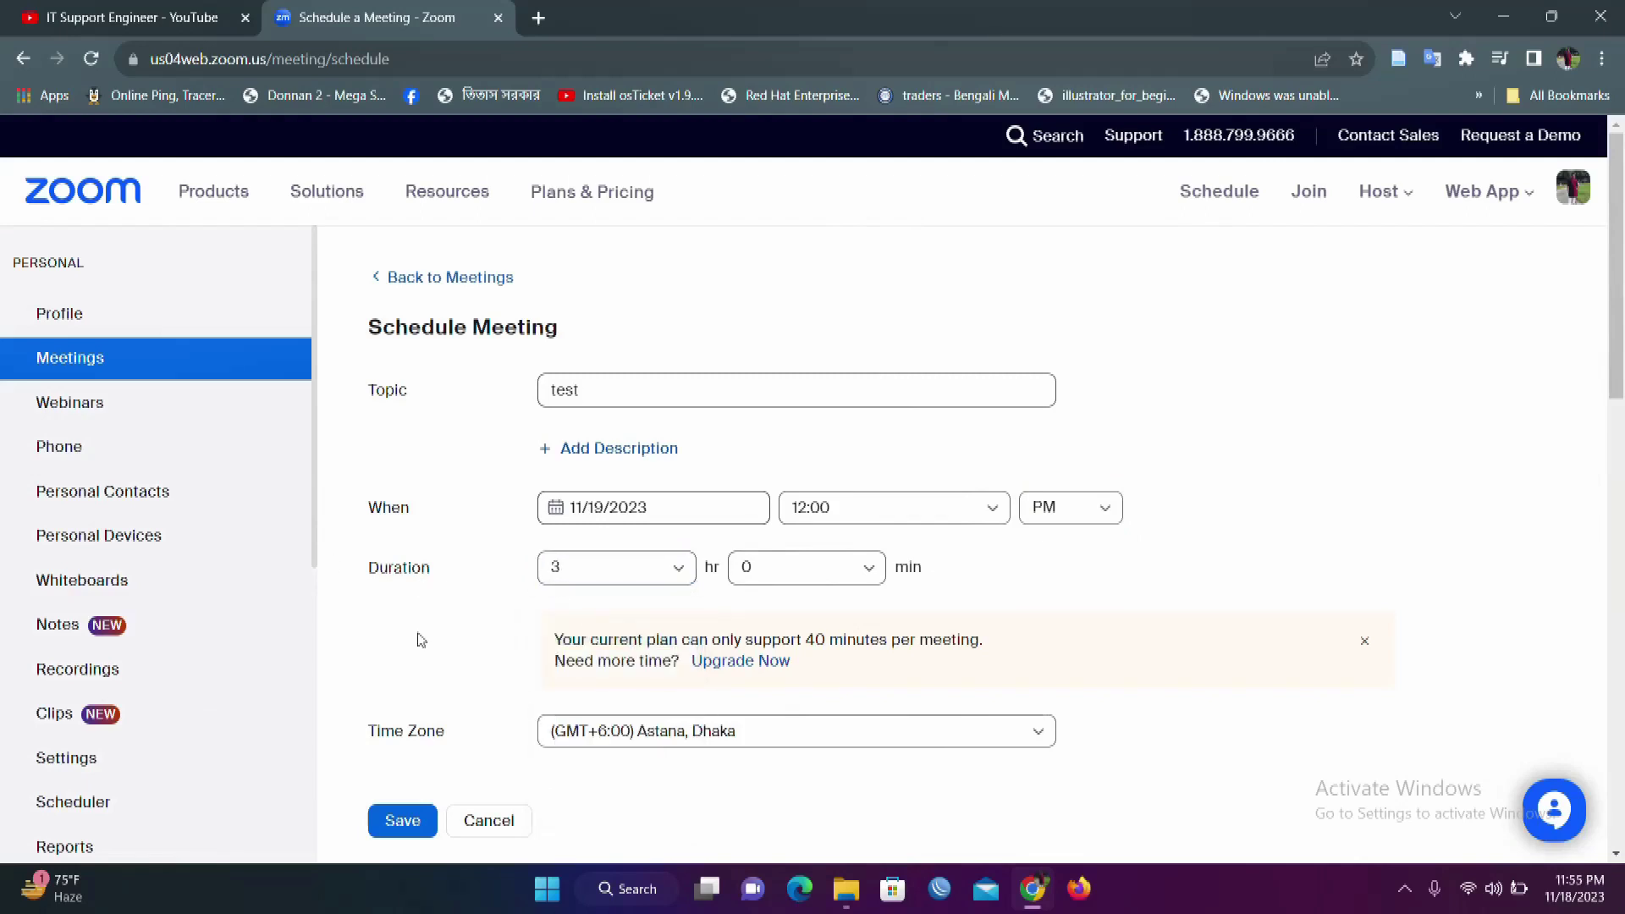
pyautogui.scroll(-4, 421, 640)
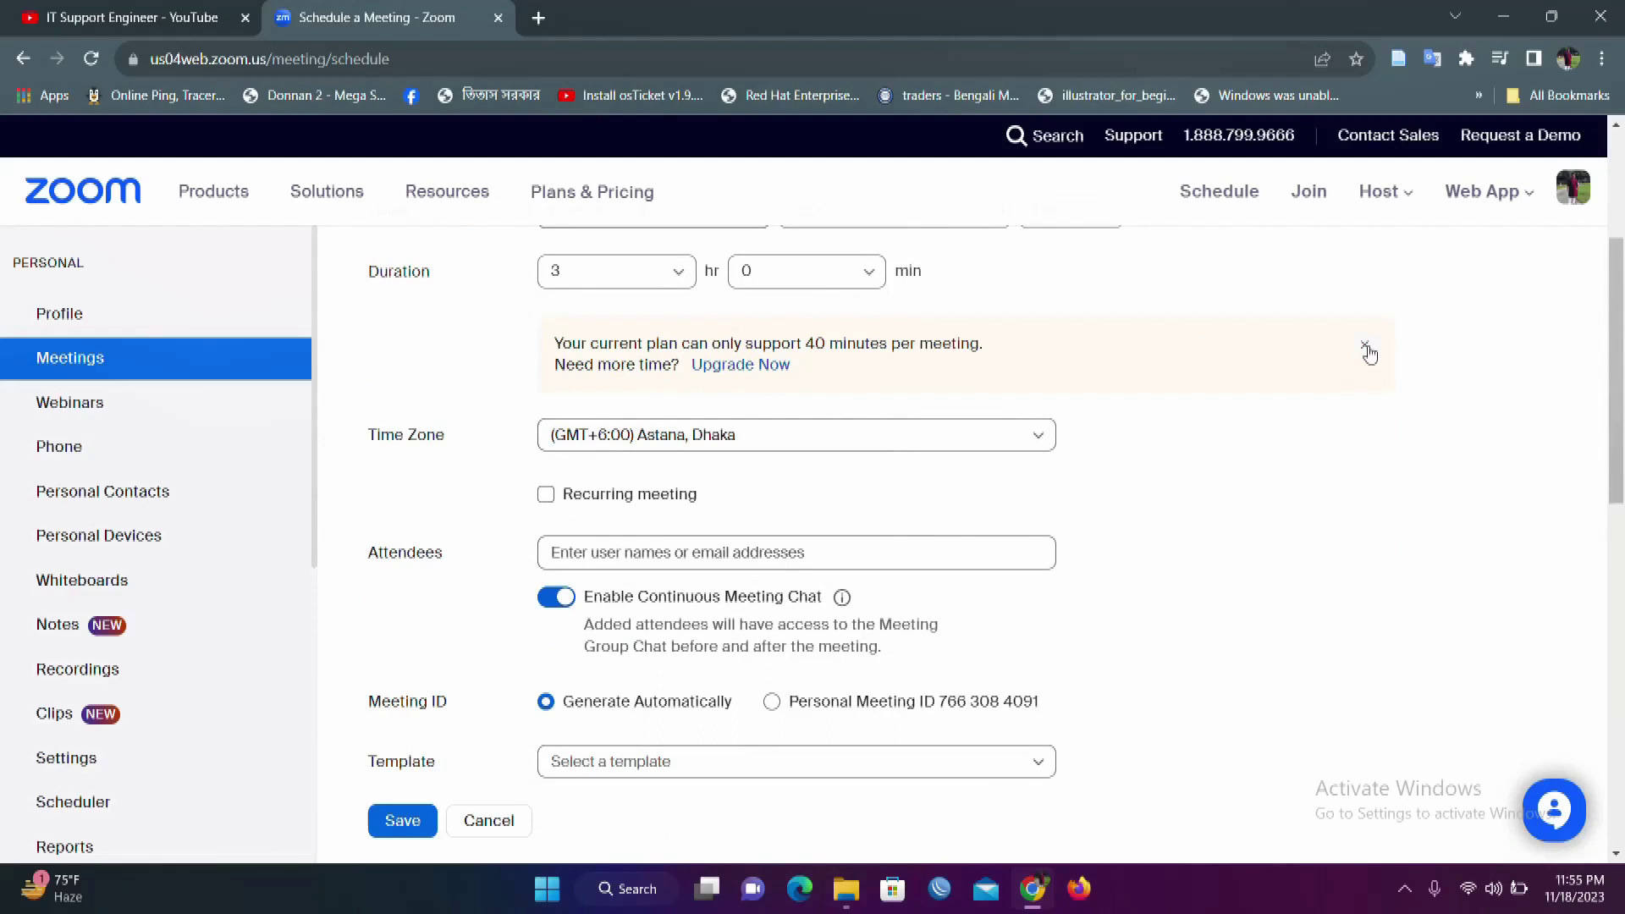
# Step: Dismiss the 40-minute limit banner, keep the meeting non-recurring, and leave Attendees empty
pyautogui.tripleClick(899, 345)
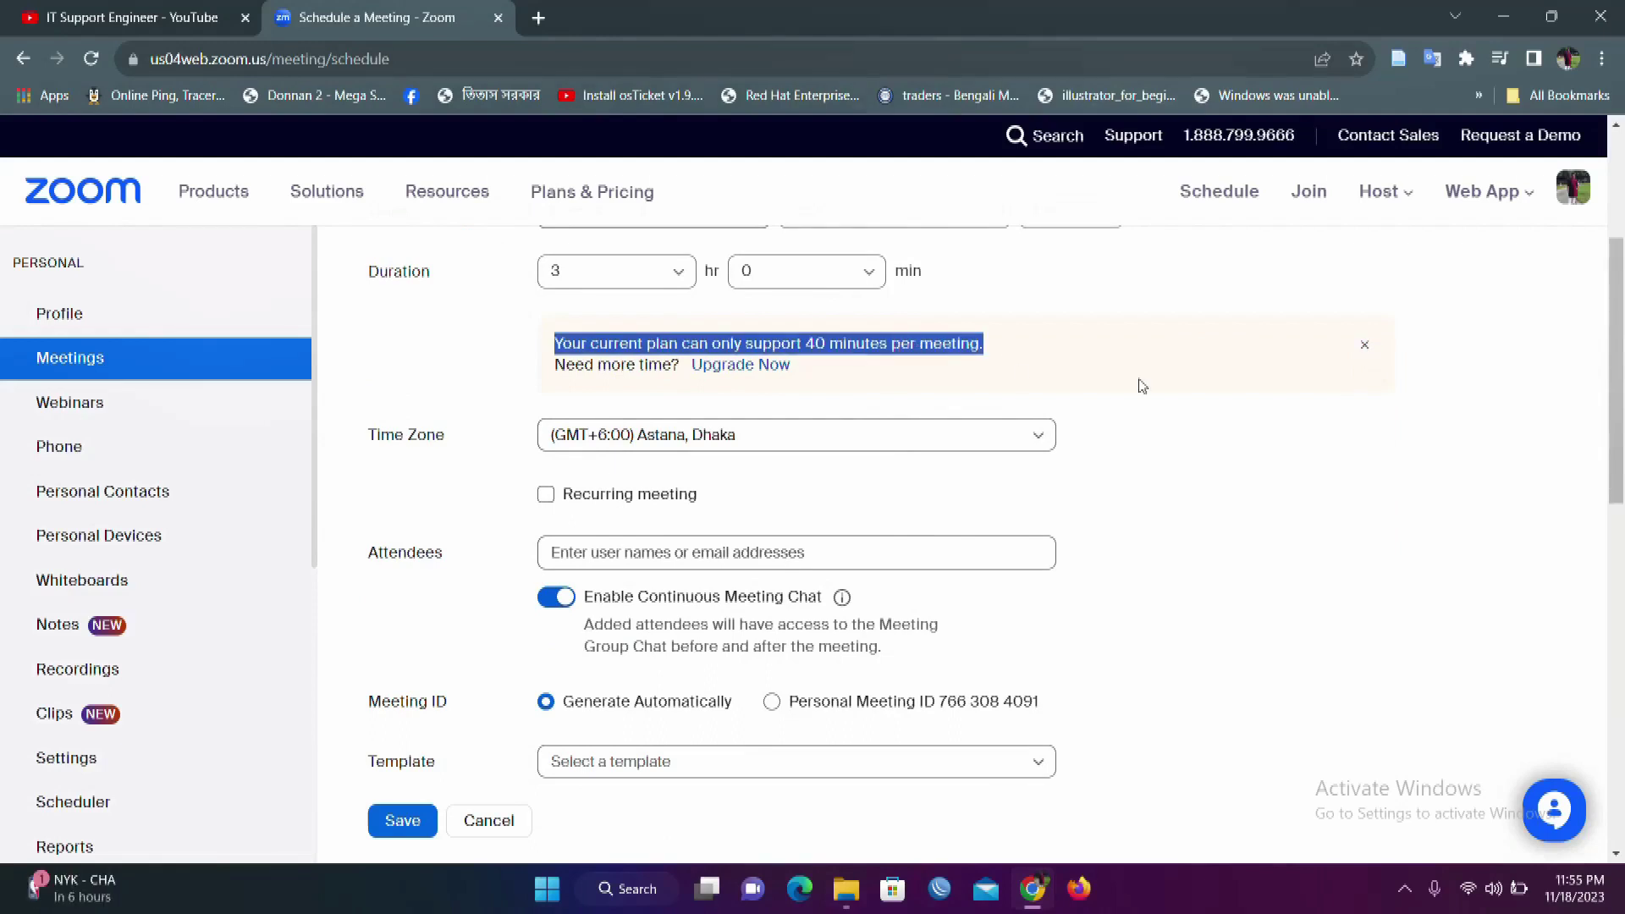
pyautogui.click(1365, 344)
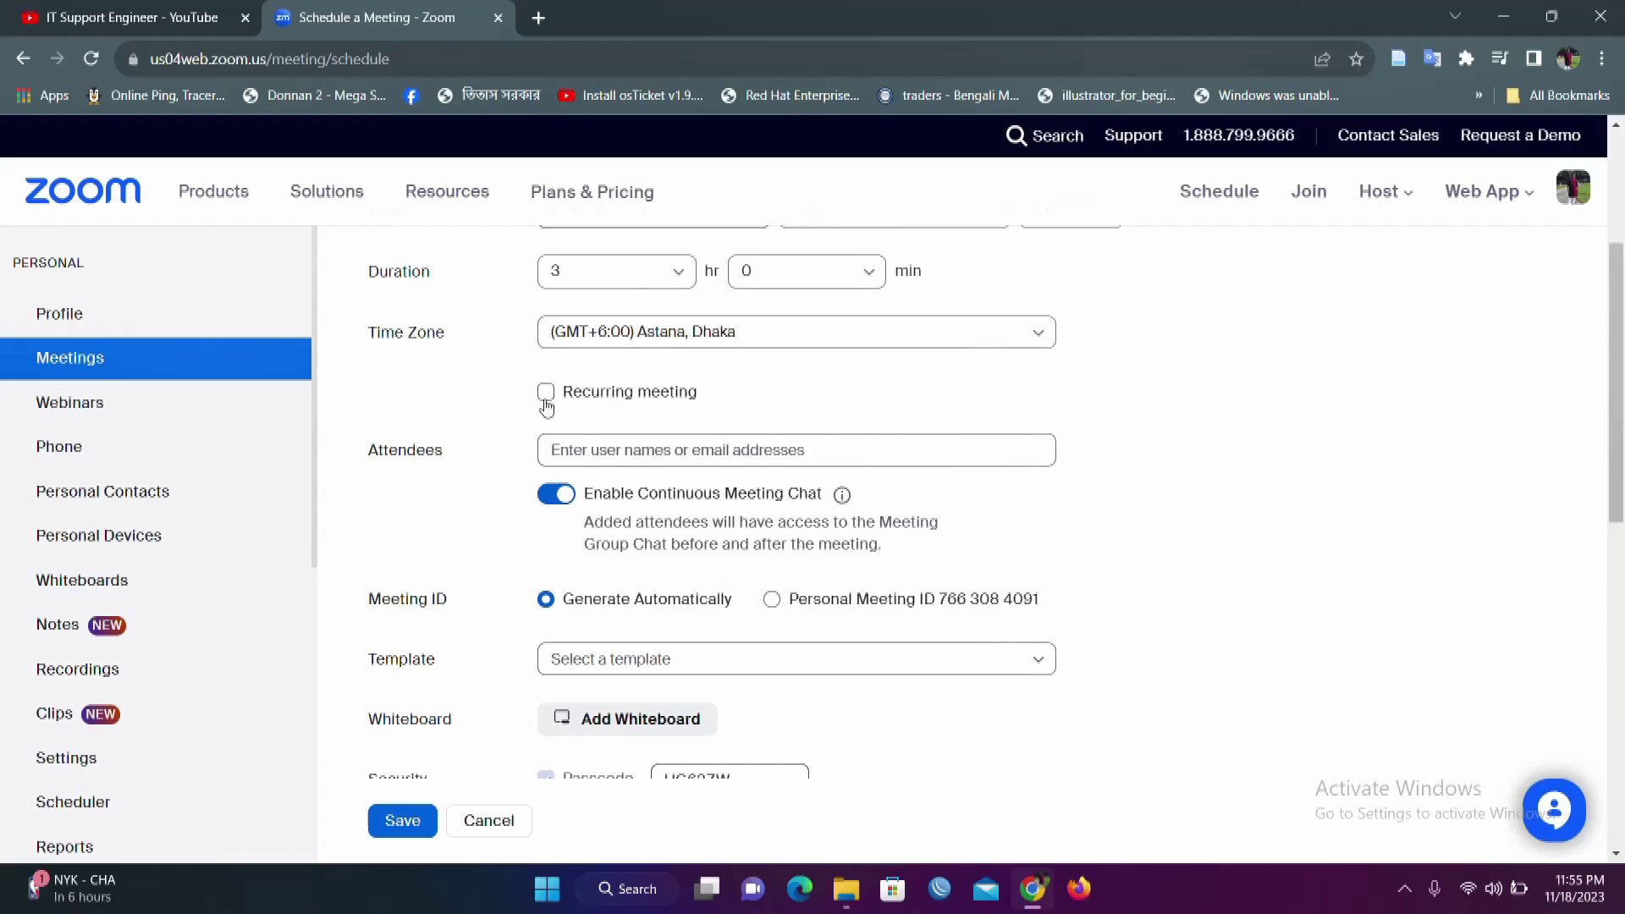
pyautogui.click(545, 401)
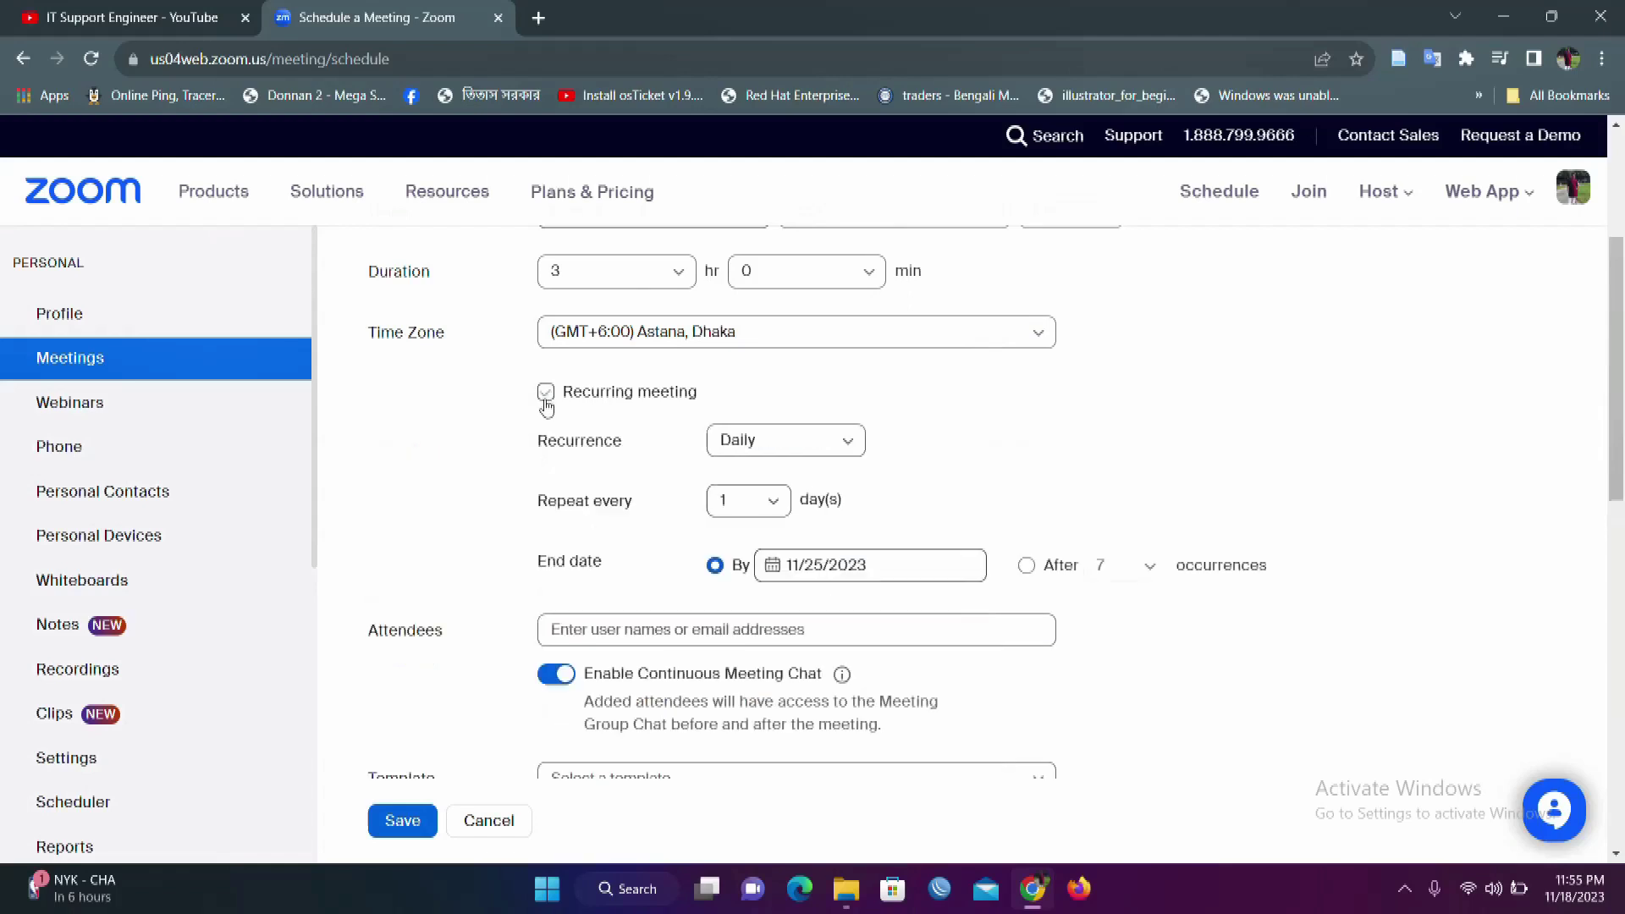
pyautogui.click(845, 449)
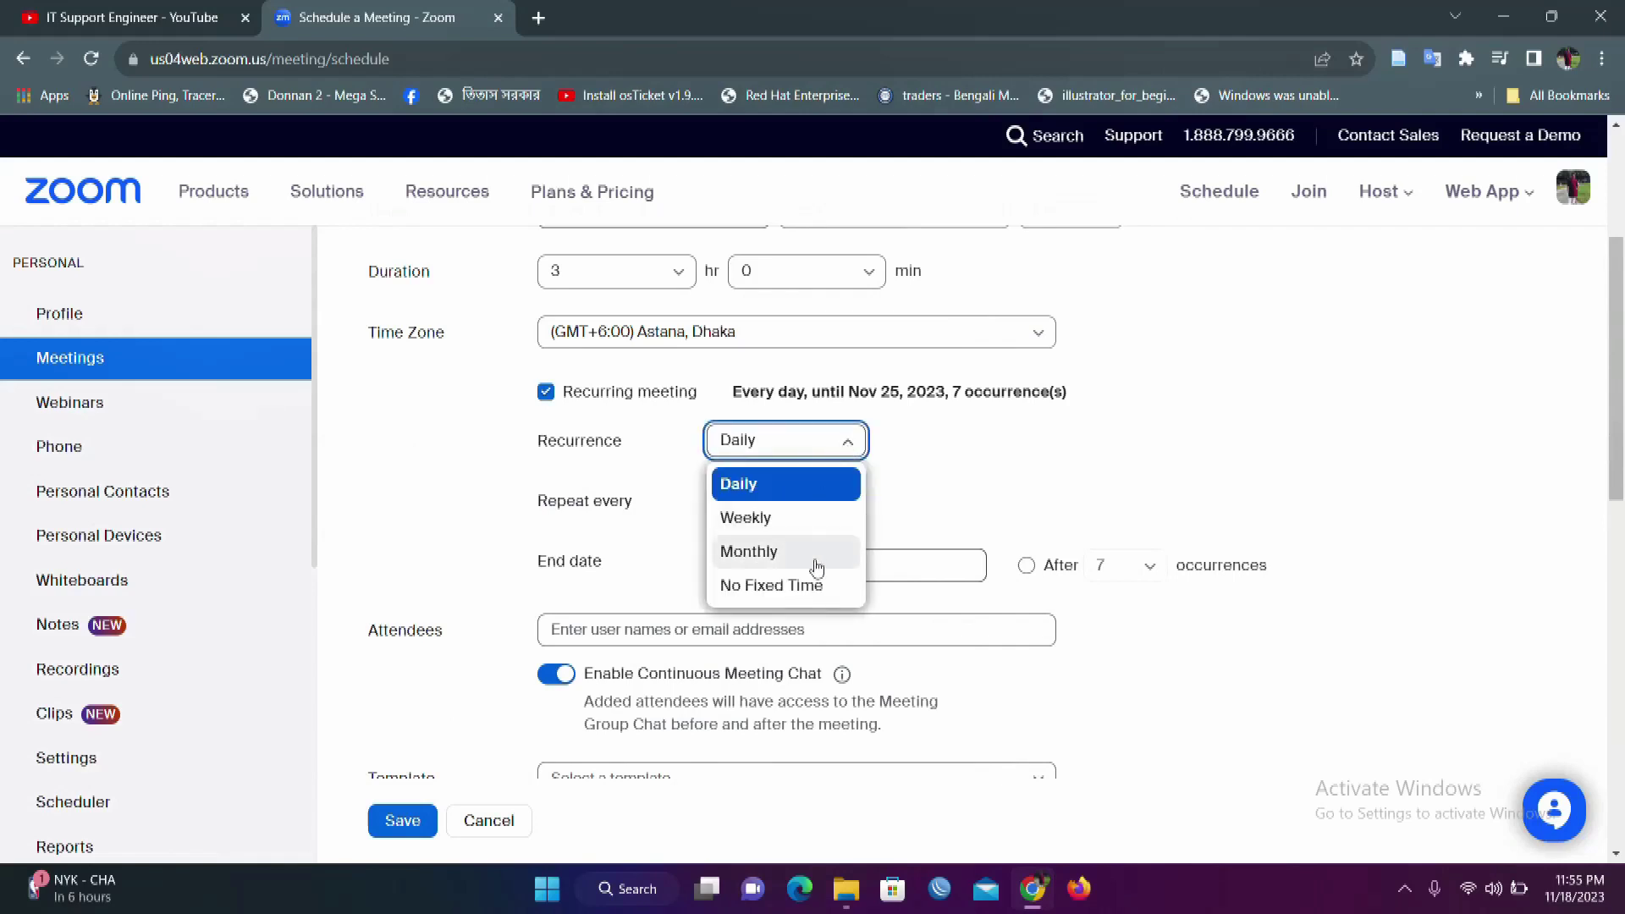
pyautogui.click(936, 463)
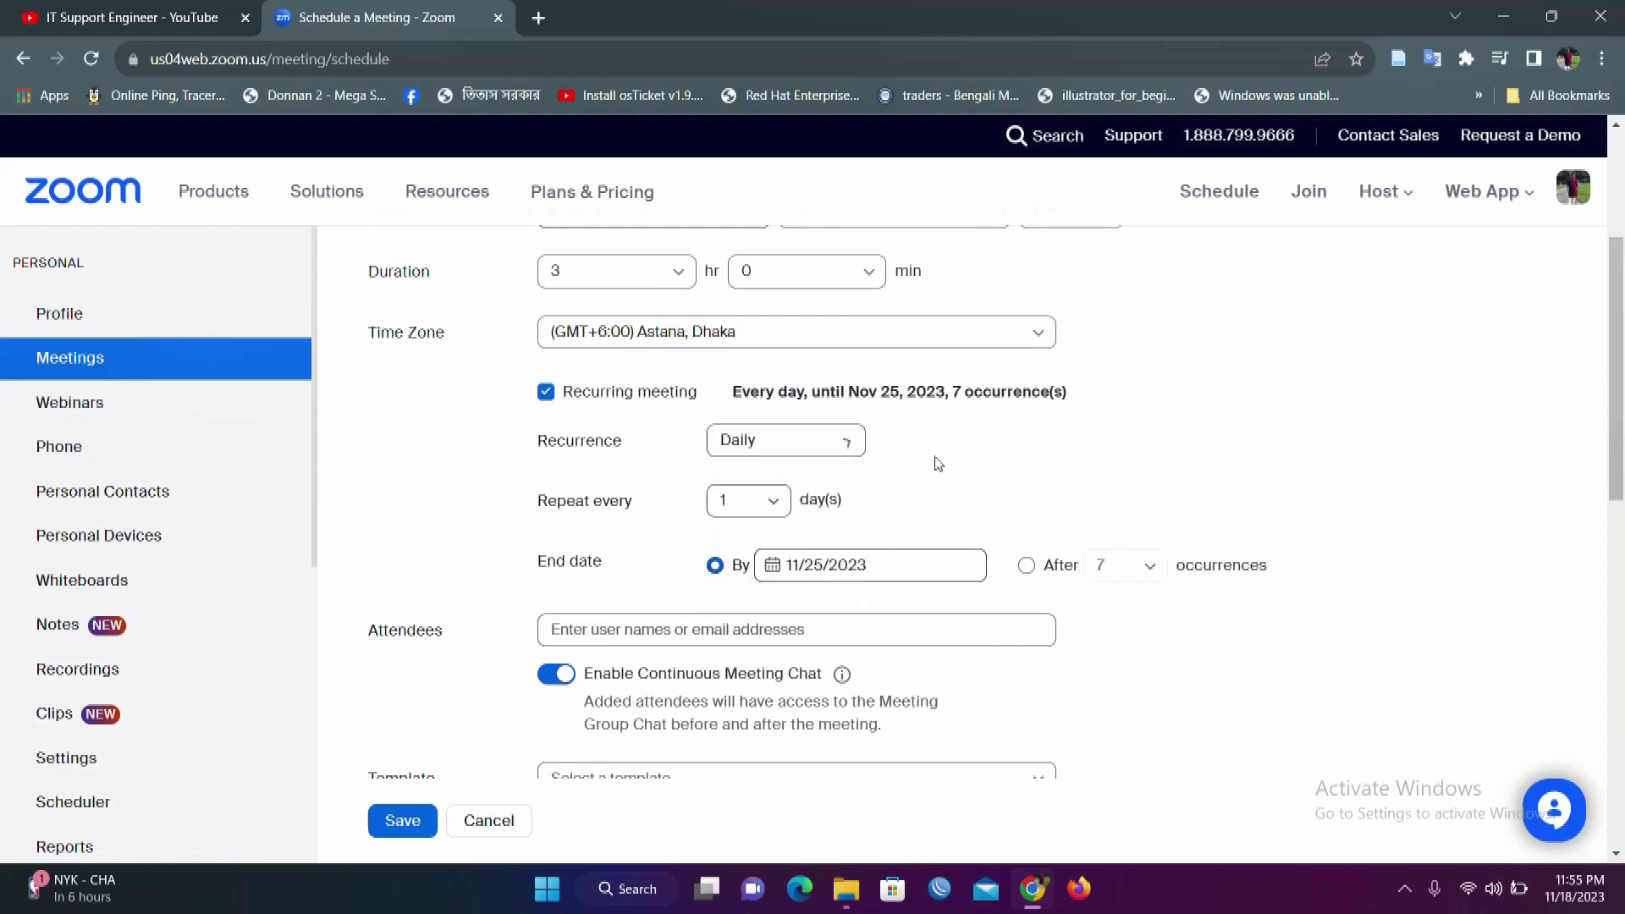
pyautogui.click(546, 393)
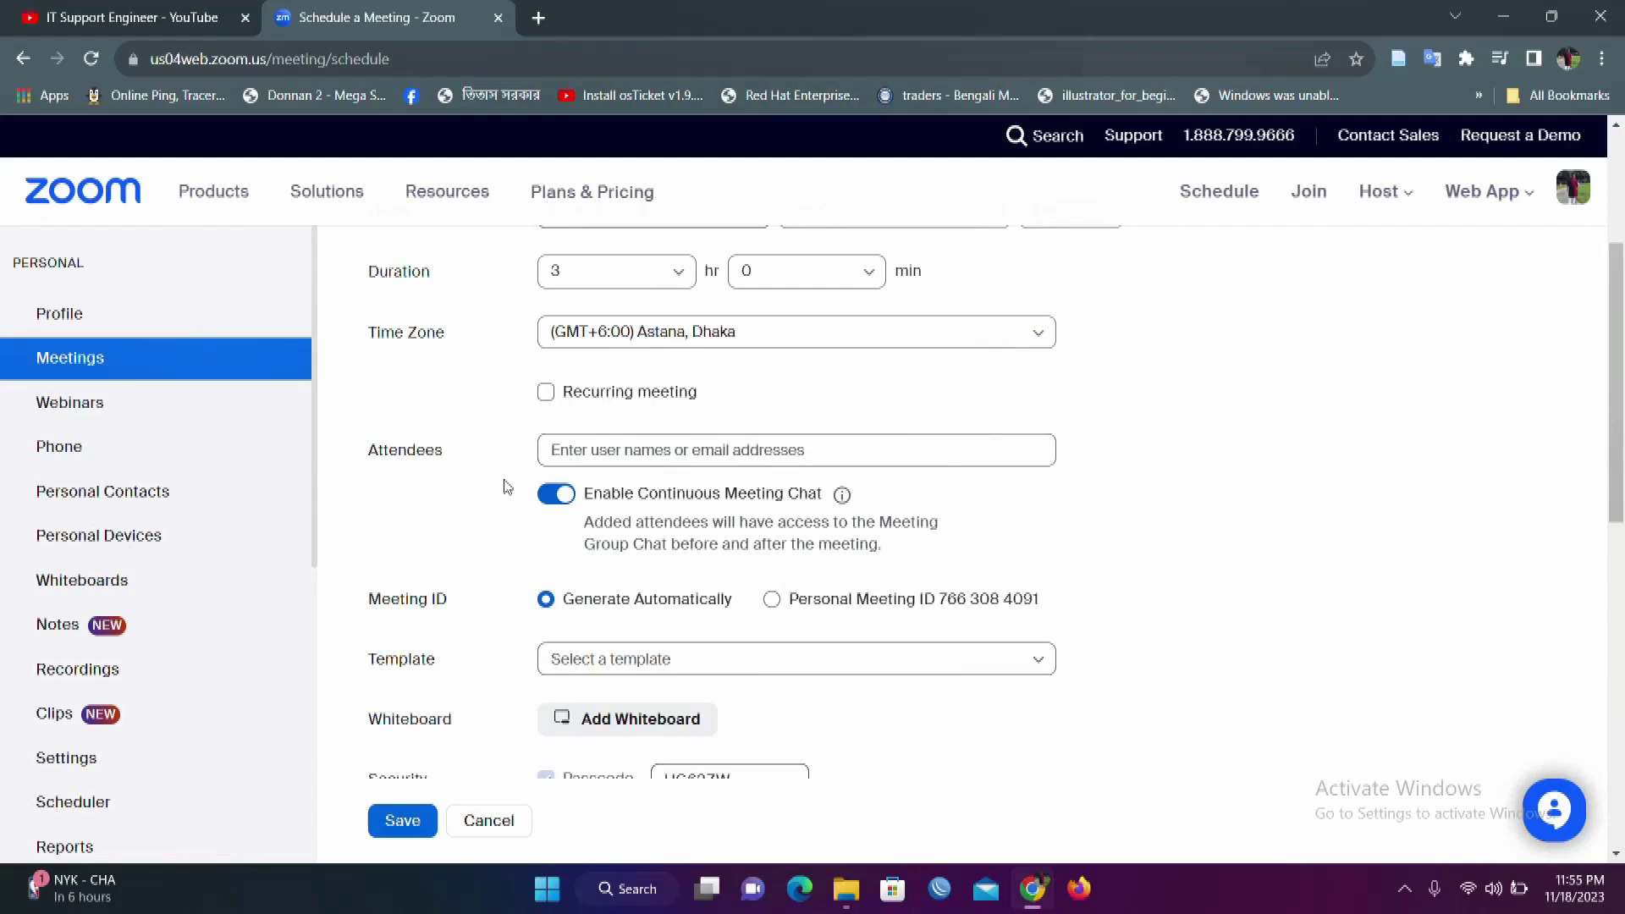
pyautogui.click(602, 452)
pyautogui.click(473, 536)
# Step: Replace the generated passcode with a new numeric passcode and turn off Waiting Room
pyautogui.scroll(-3, 499, 616)
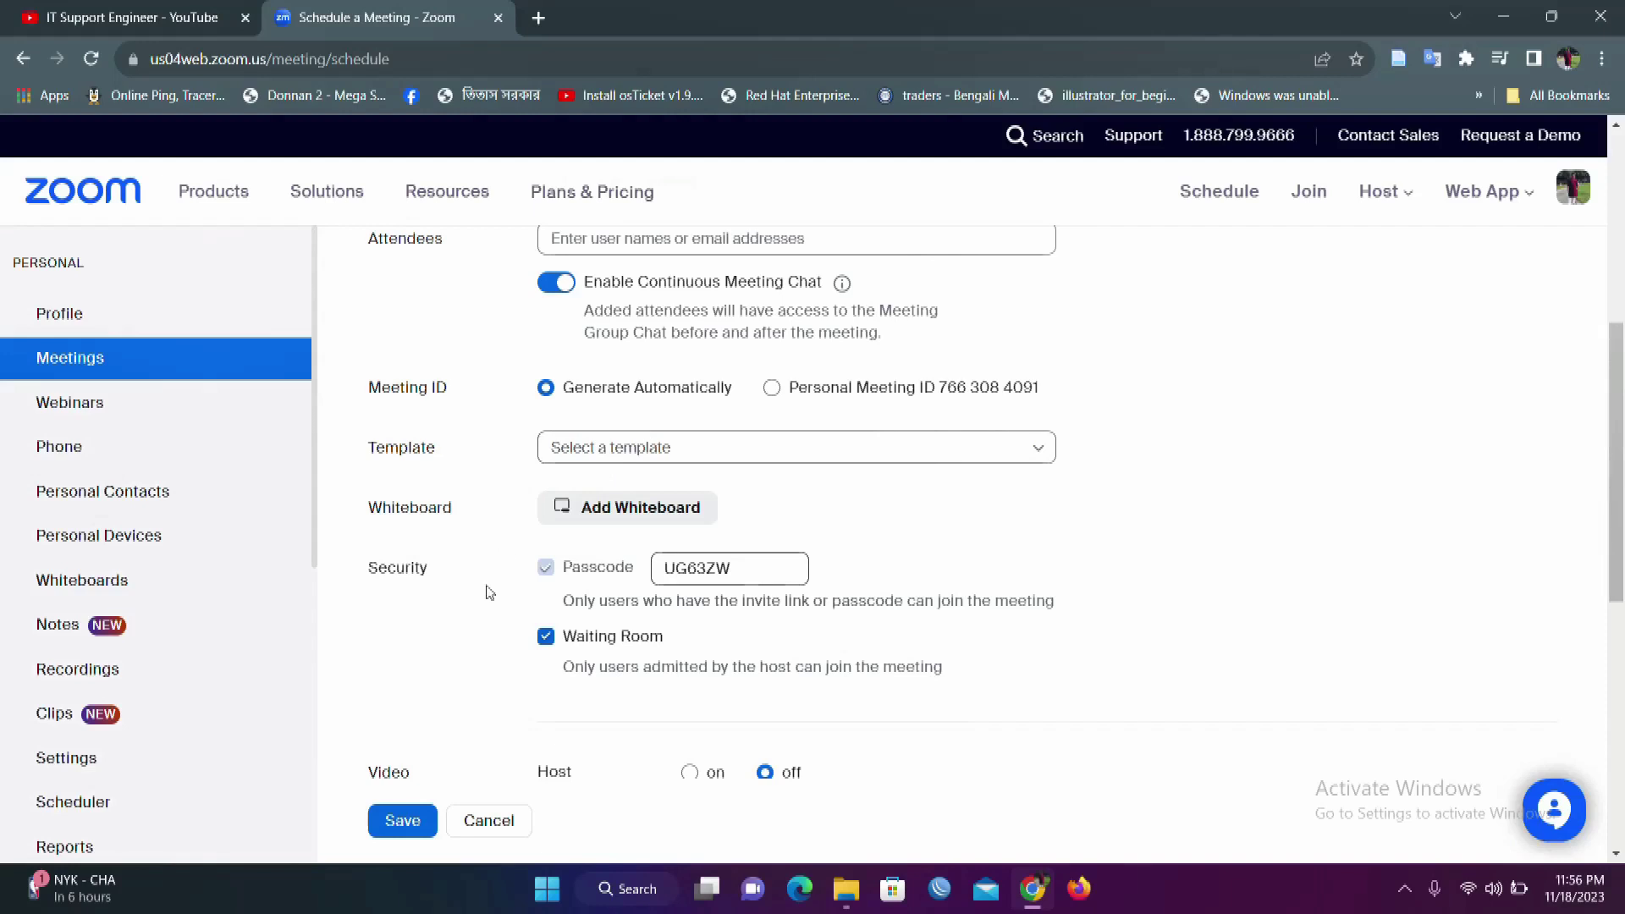
pyautogui.scroll(-1, 489, 593)
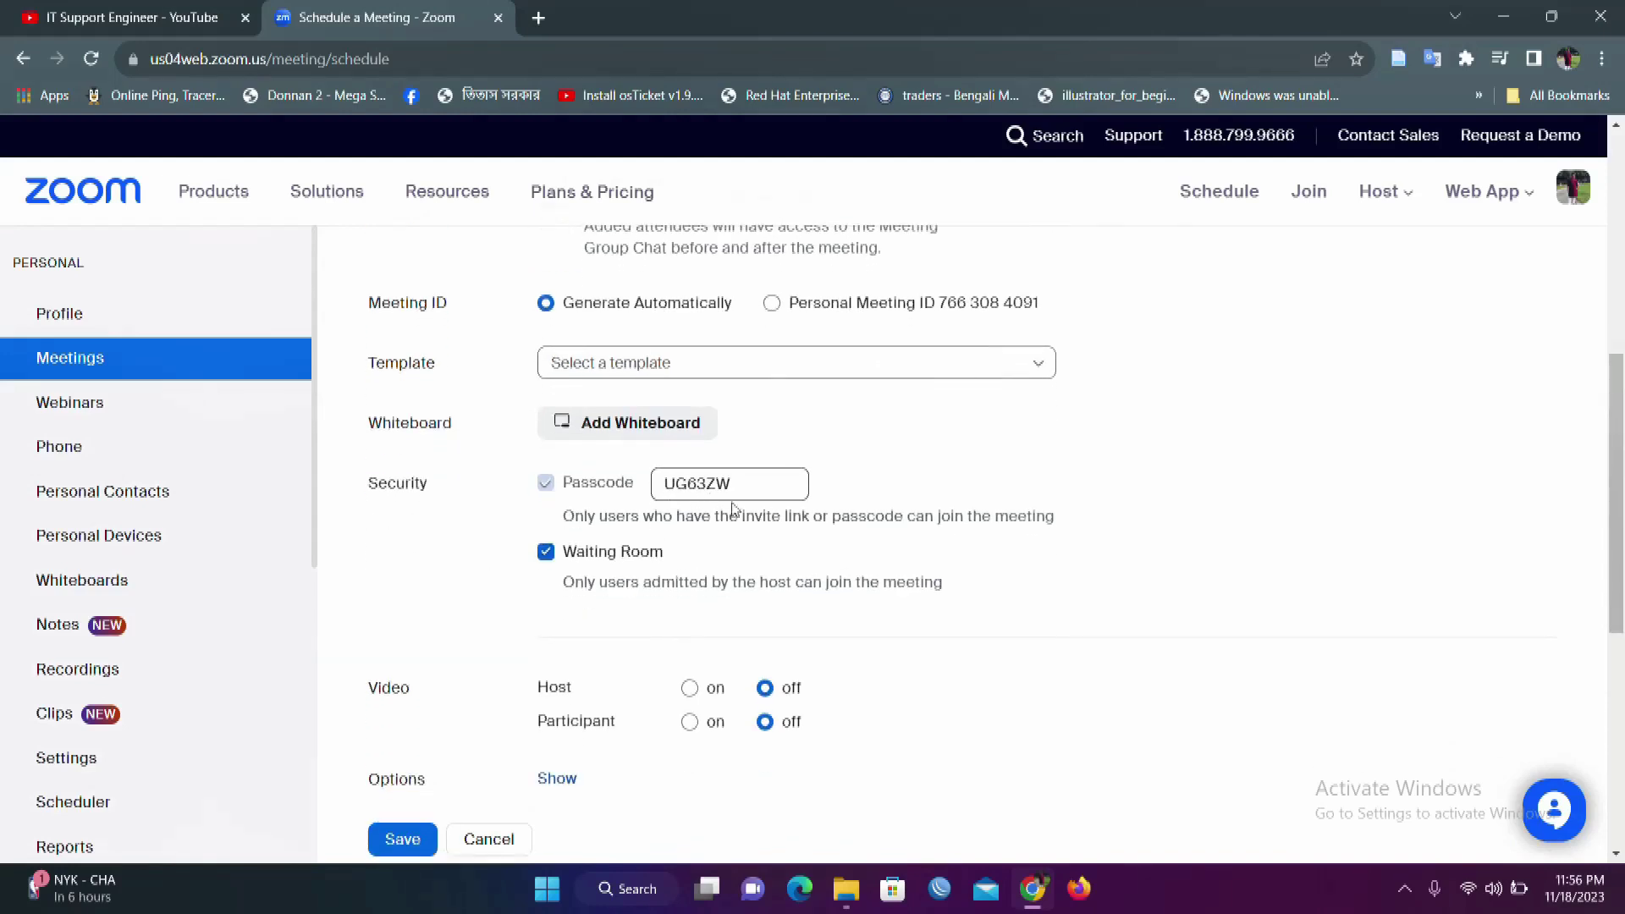
pyautogui.click(760, 491)
pyautogui.press('BackSpace')
pyautogui.press('BackSpace')
pyautogui.press('BackSpace')
pyautogui.press('BackSpace')
pyautogui.press('BackSpace')
pyautogui.press('BackSpace')
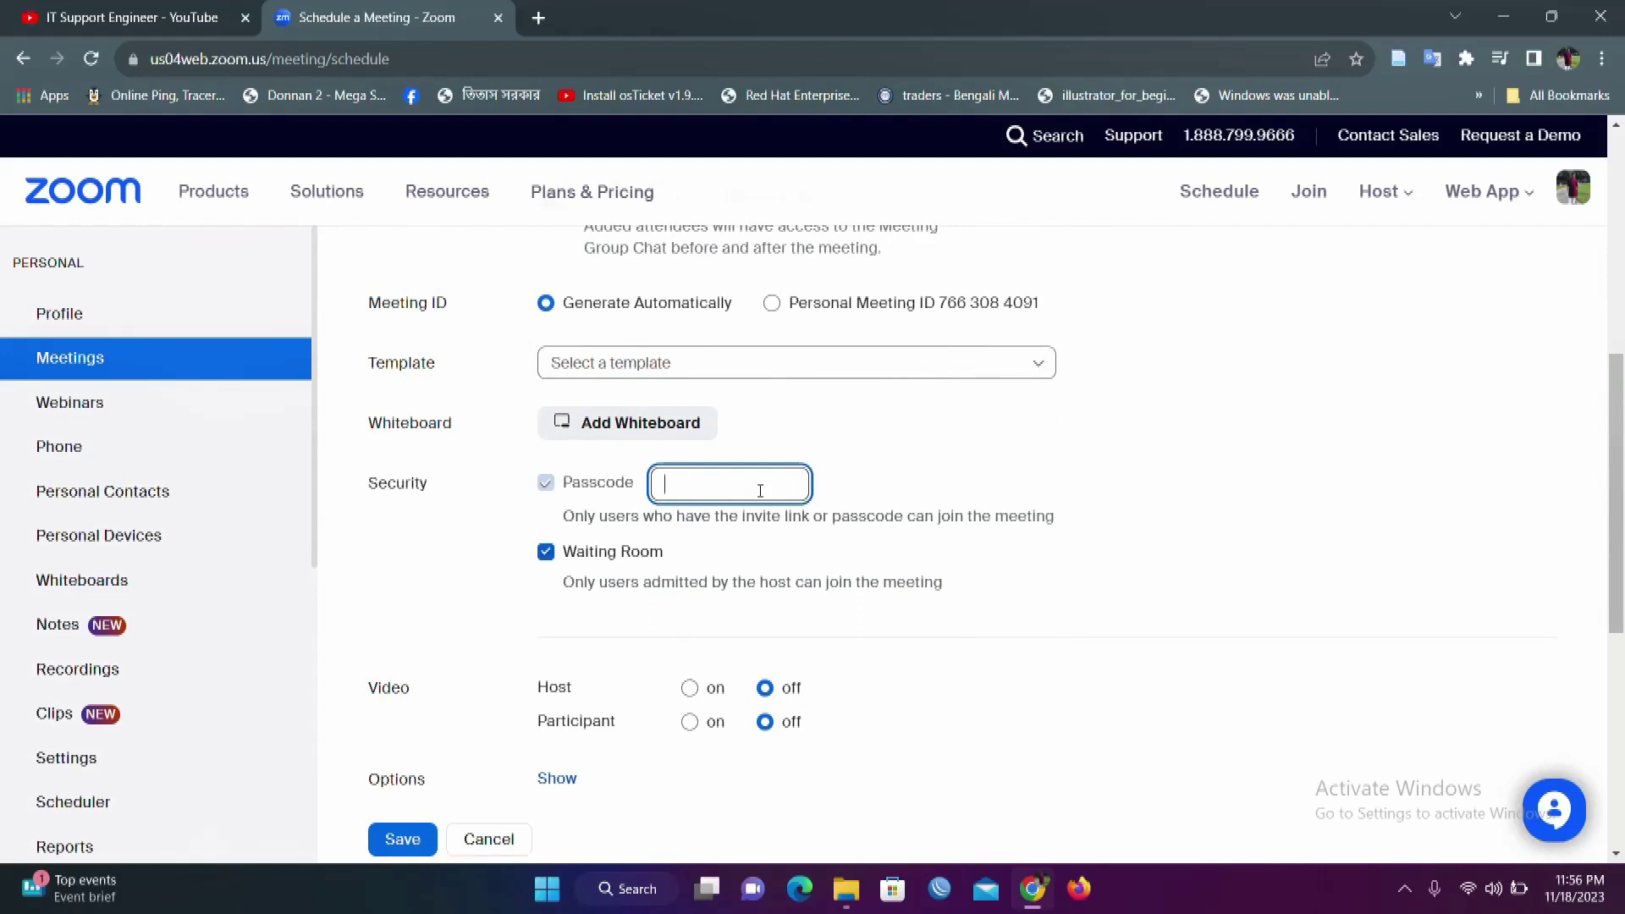
pyautogui.write('12345678')
pyautogui.click(508, 595)
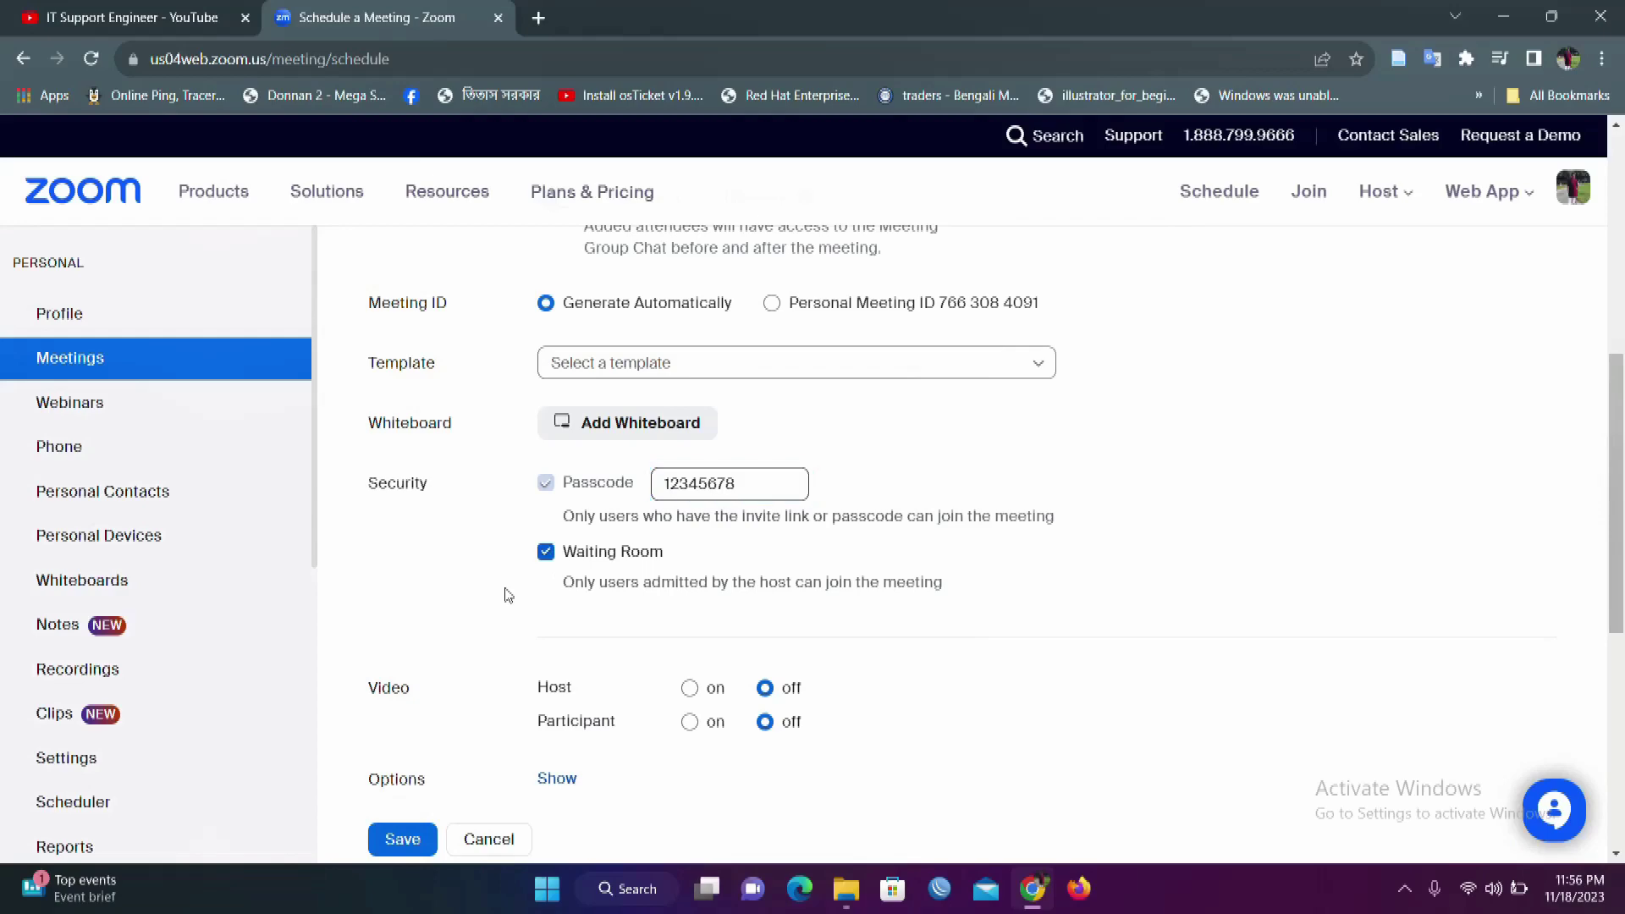
pyautogui.click(546, 553)
pyautogui.scroll(-2, 486, 605)
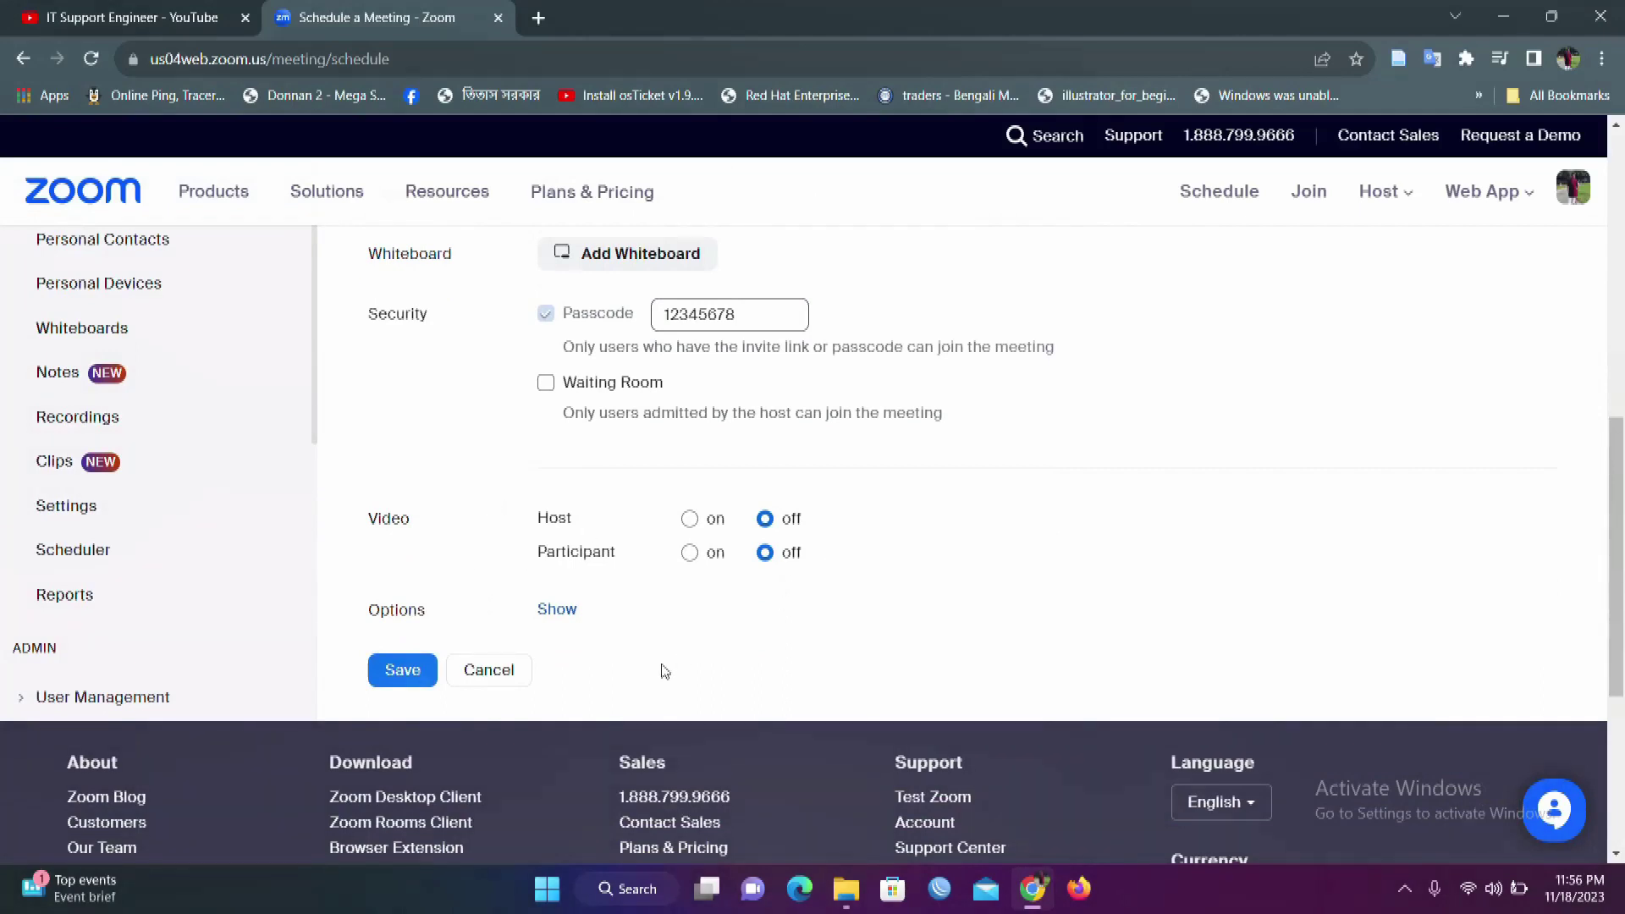
# Step: Expand the additional meeting options and save the 'test' meeting
pyautogui.click(566, 627)
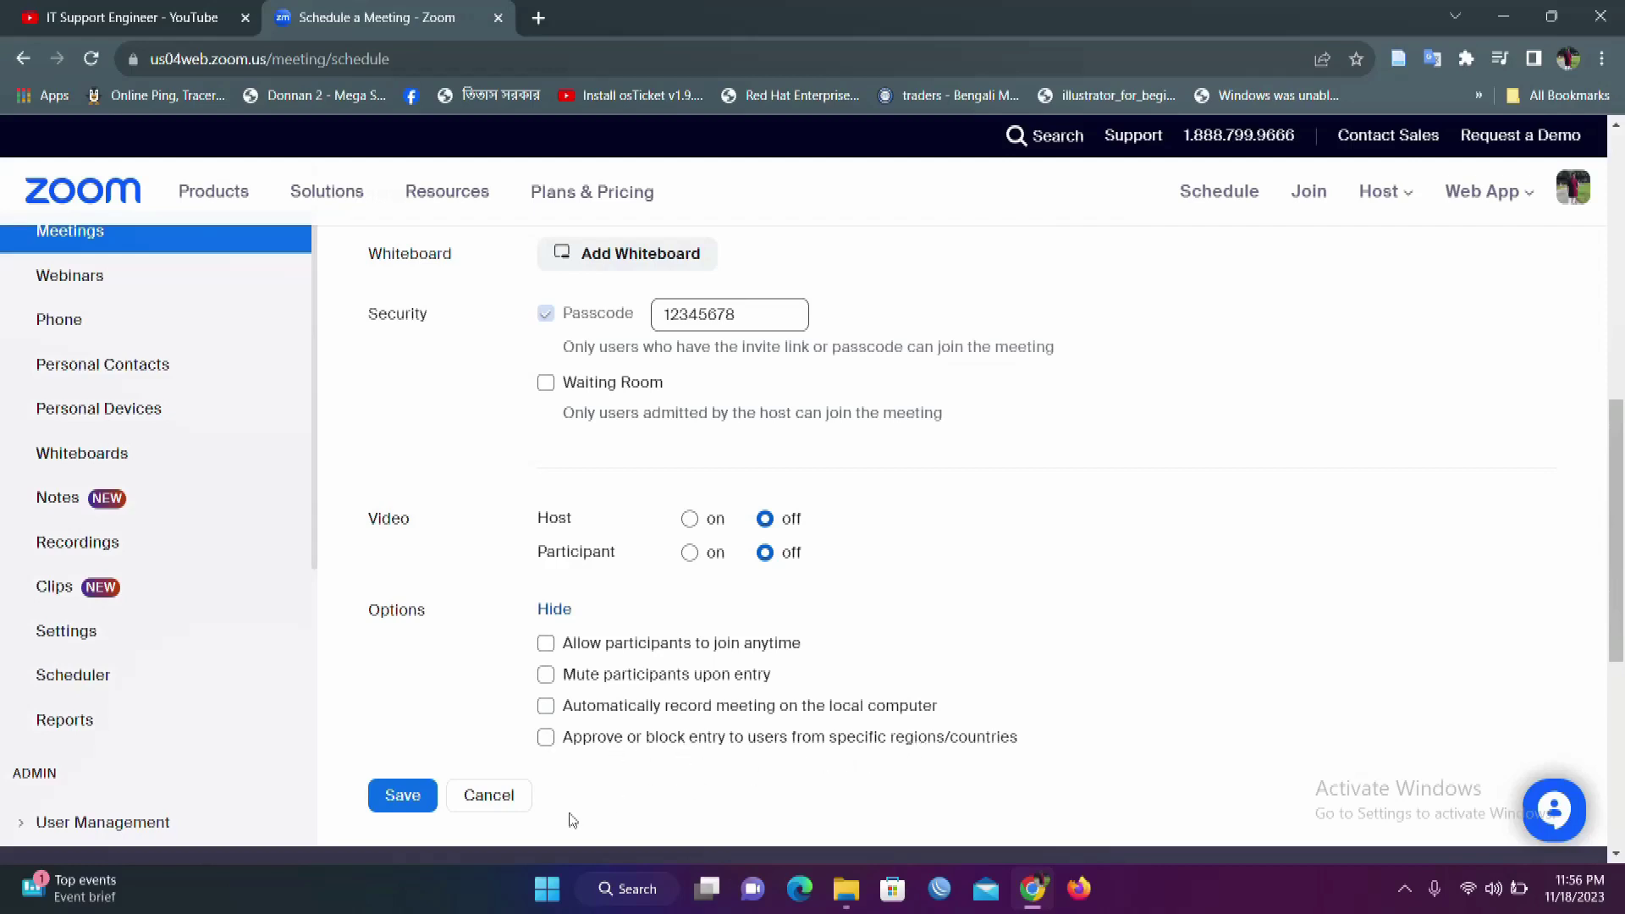
pyautogui.click(404, 804)
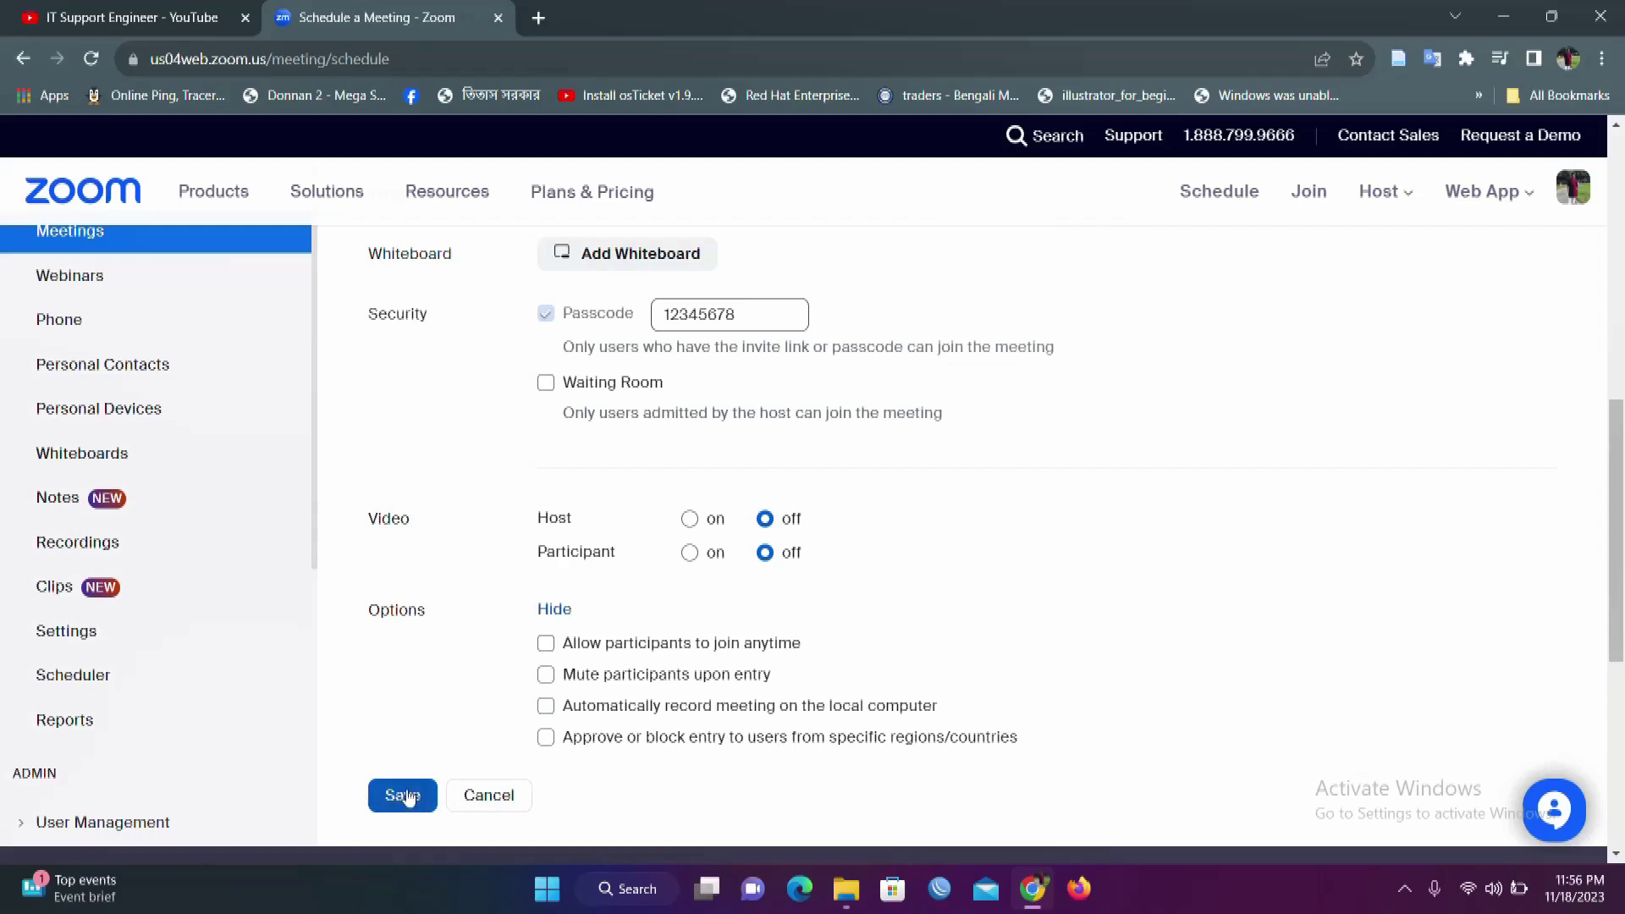
pyautogui.click(405, 794)
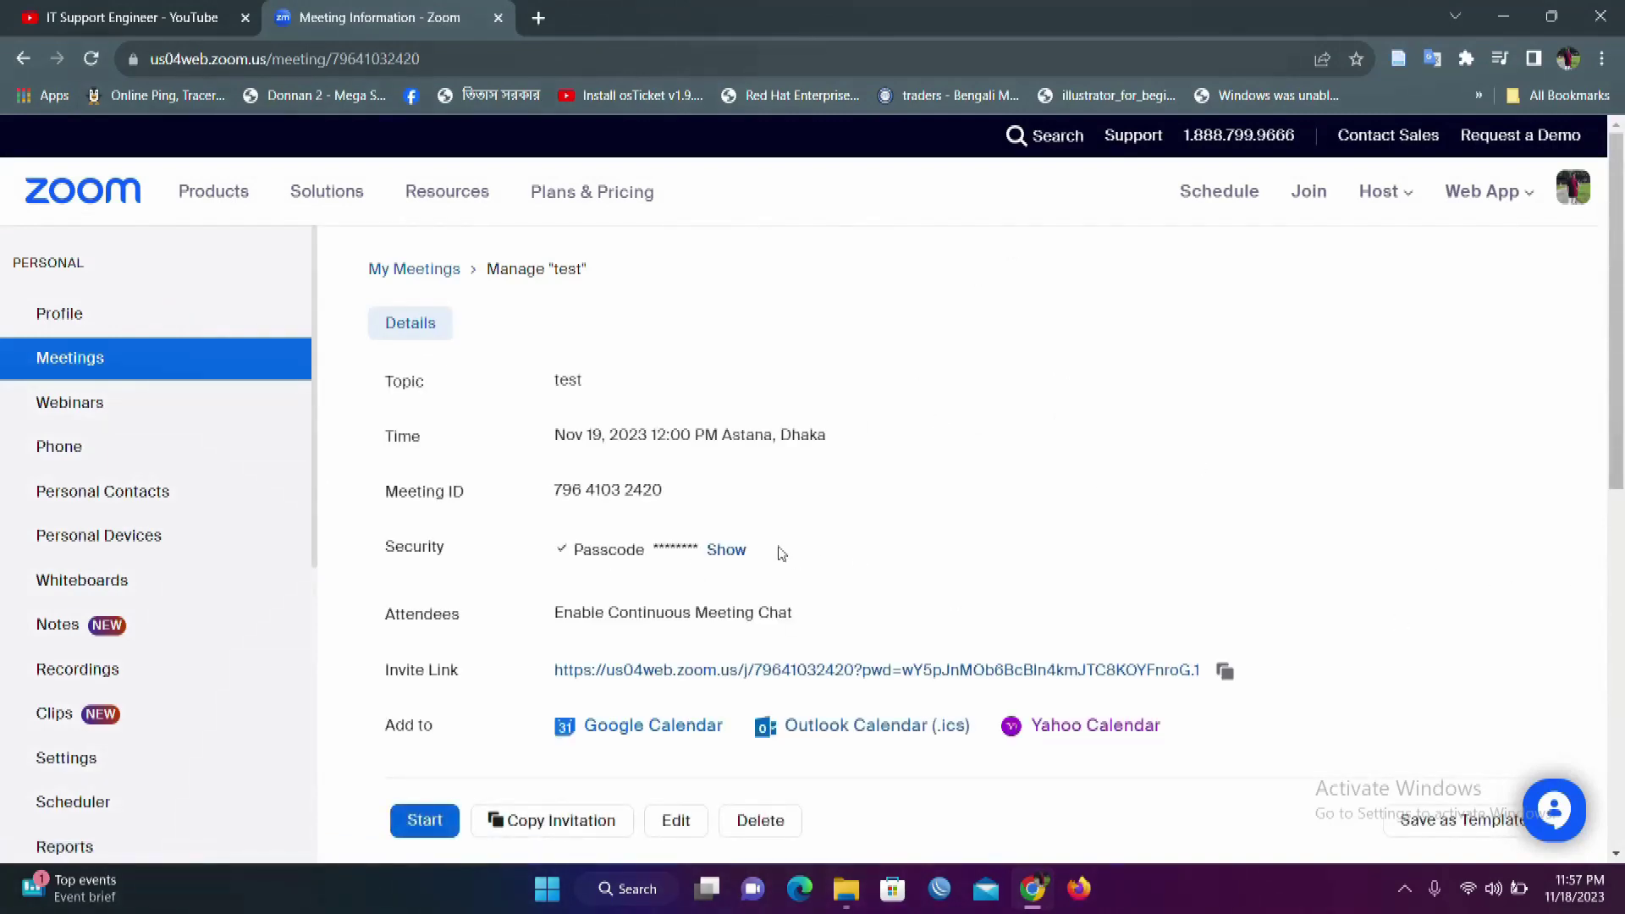
# Step: Reveal the meeting passcode and start the 'test' meeting
pyautogui.click(725, 550)
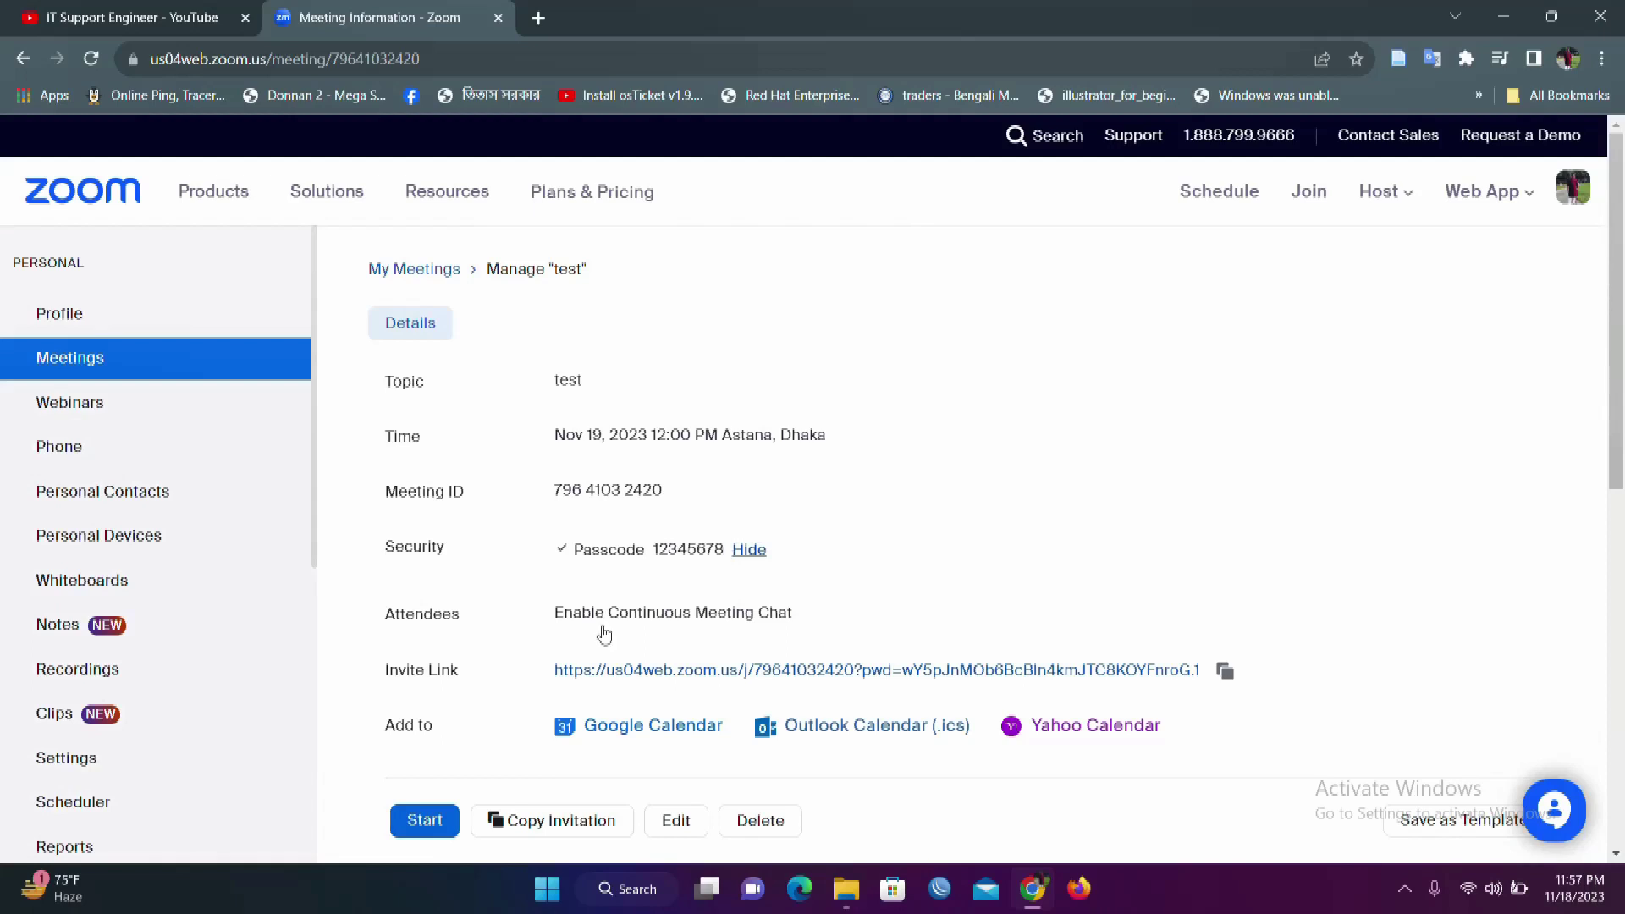
pyautogui.click(428, 823)
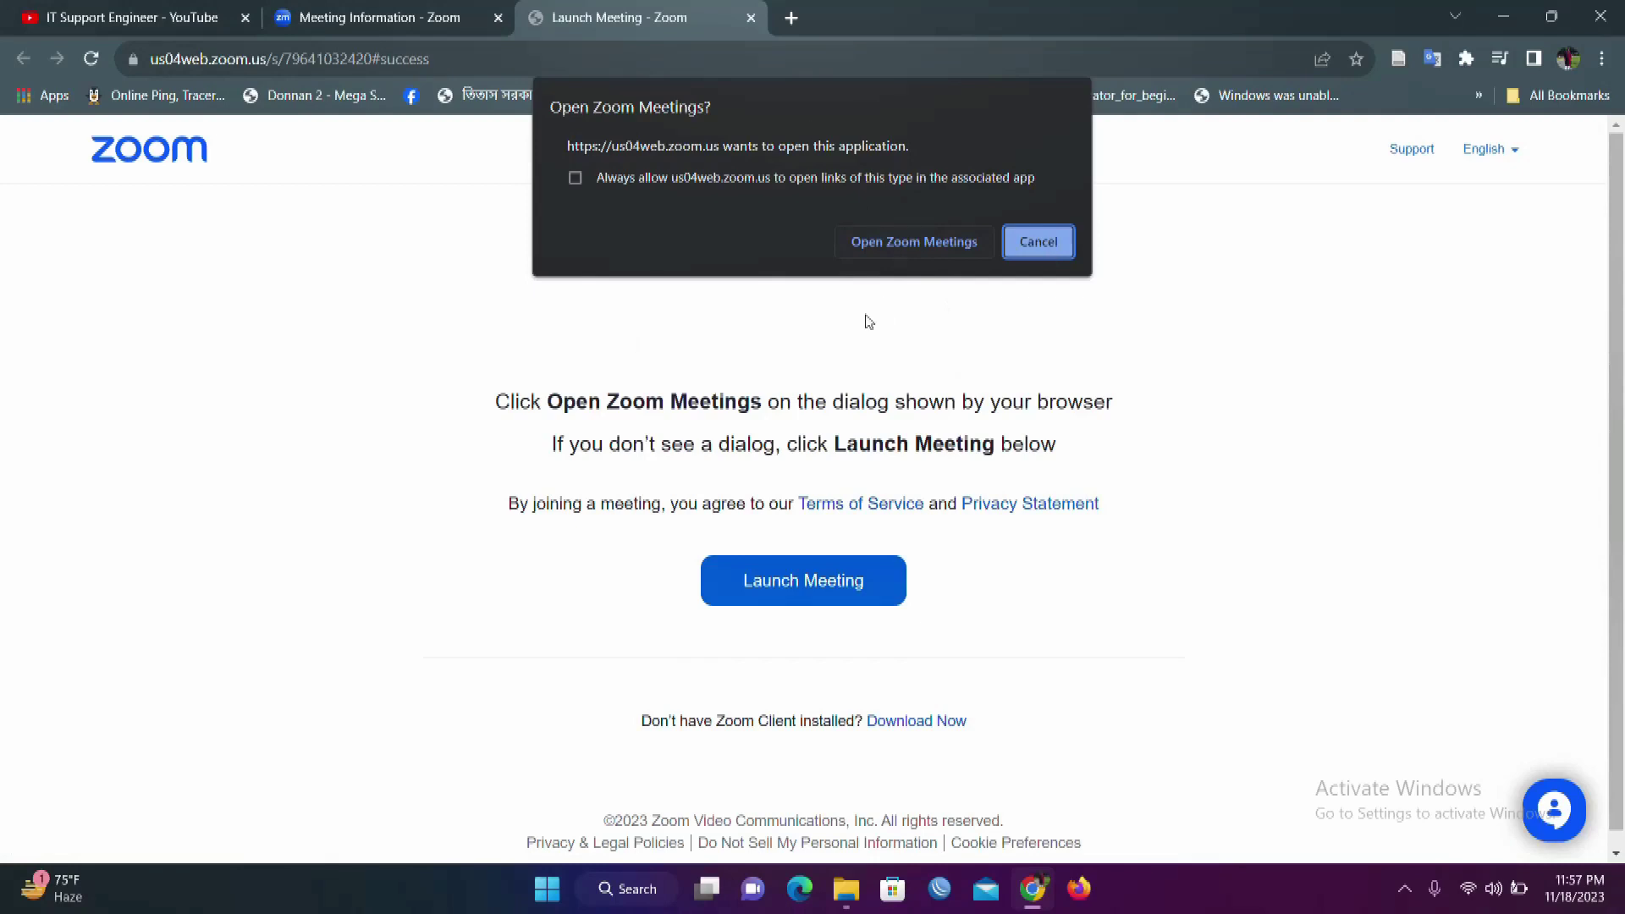
# Step: Allow the browser to launch Zoom Meetings, then return to the Meeting Information tab
pyautogui.click(893, 243)
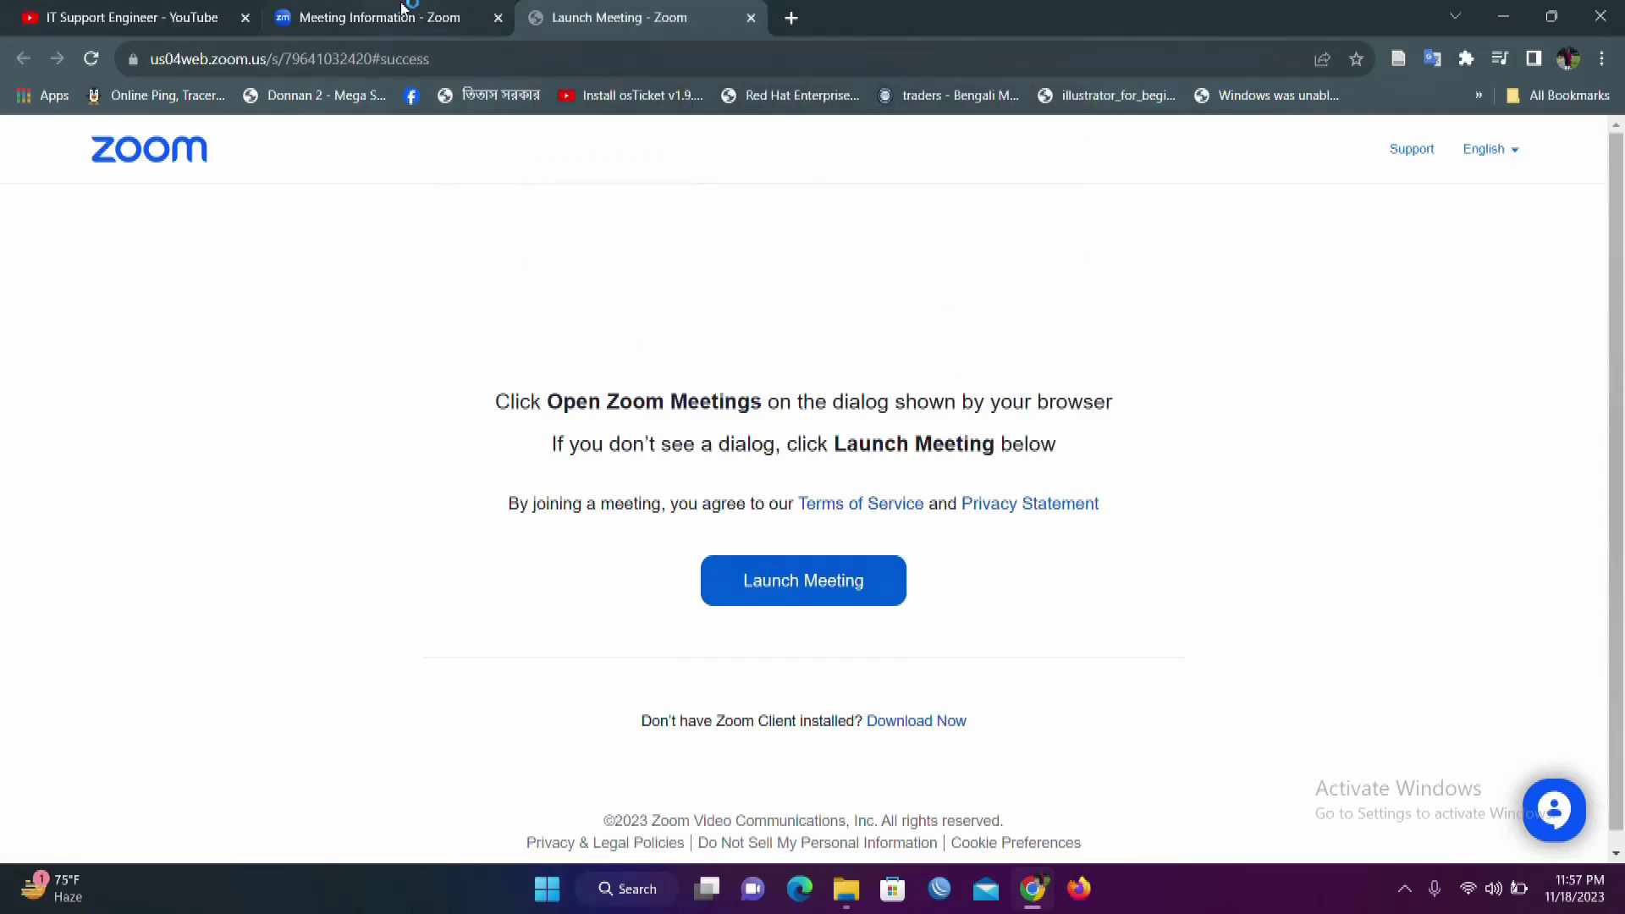
pyautogui.click(404, 10)
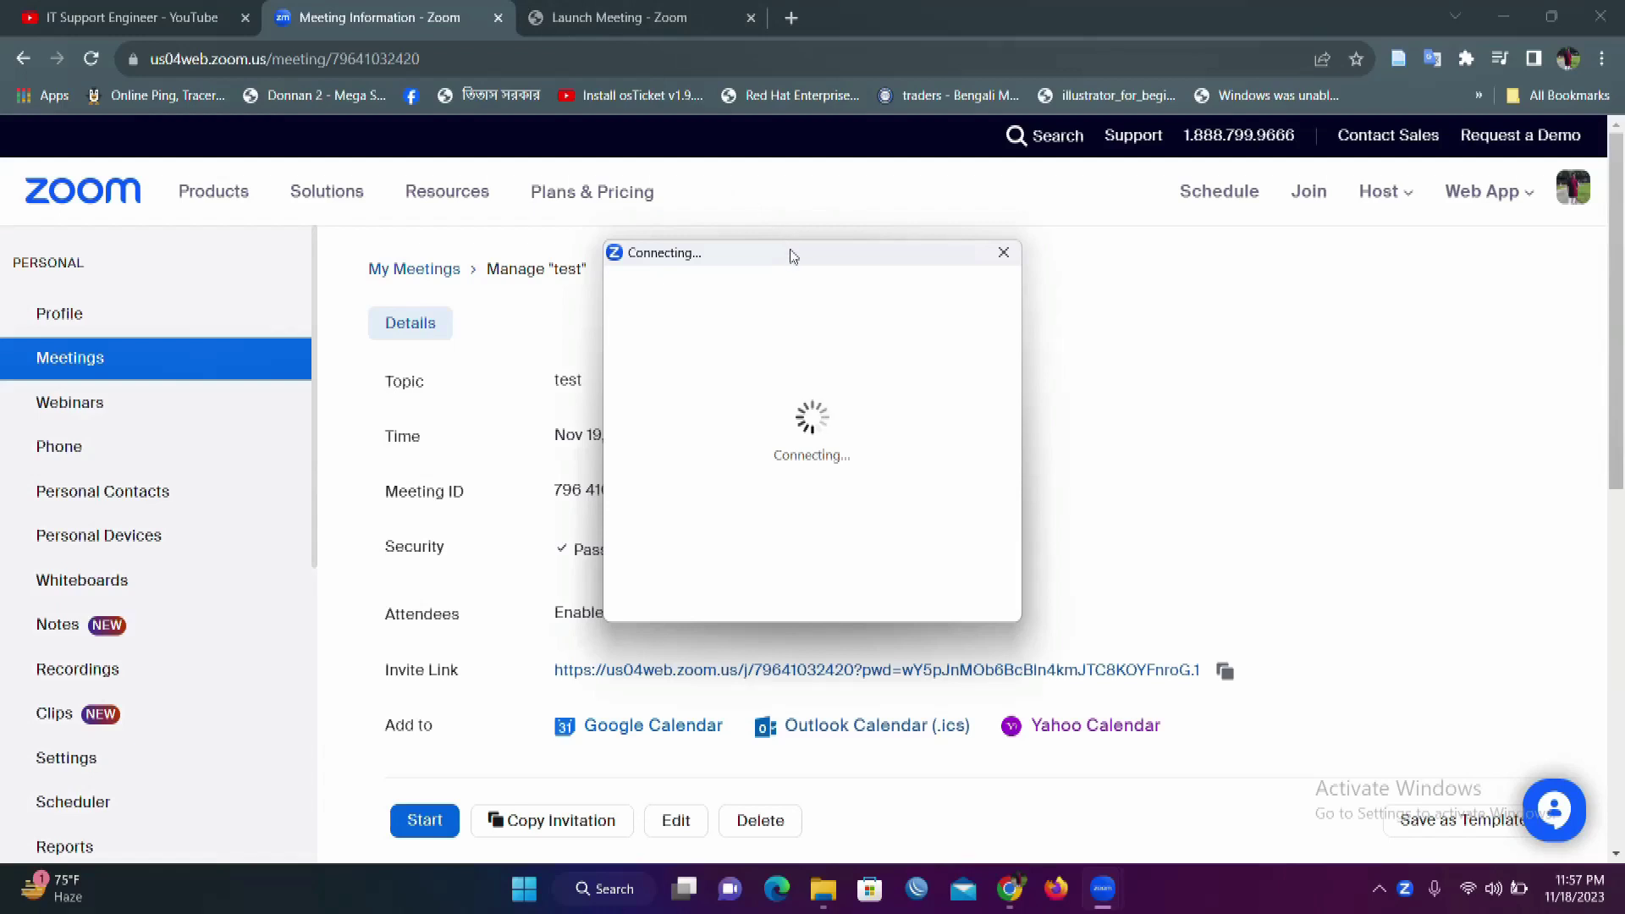
# Step: Join the meeting with computer audio and shift the meeting window to the right
pyautogui.moveTo(792, 250); pyautogui.dragTo(1009, 315)
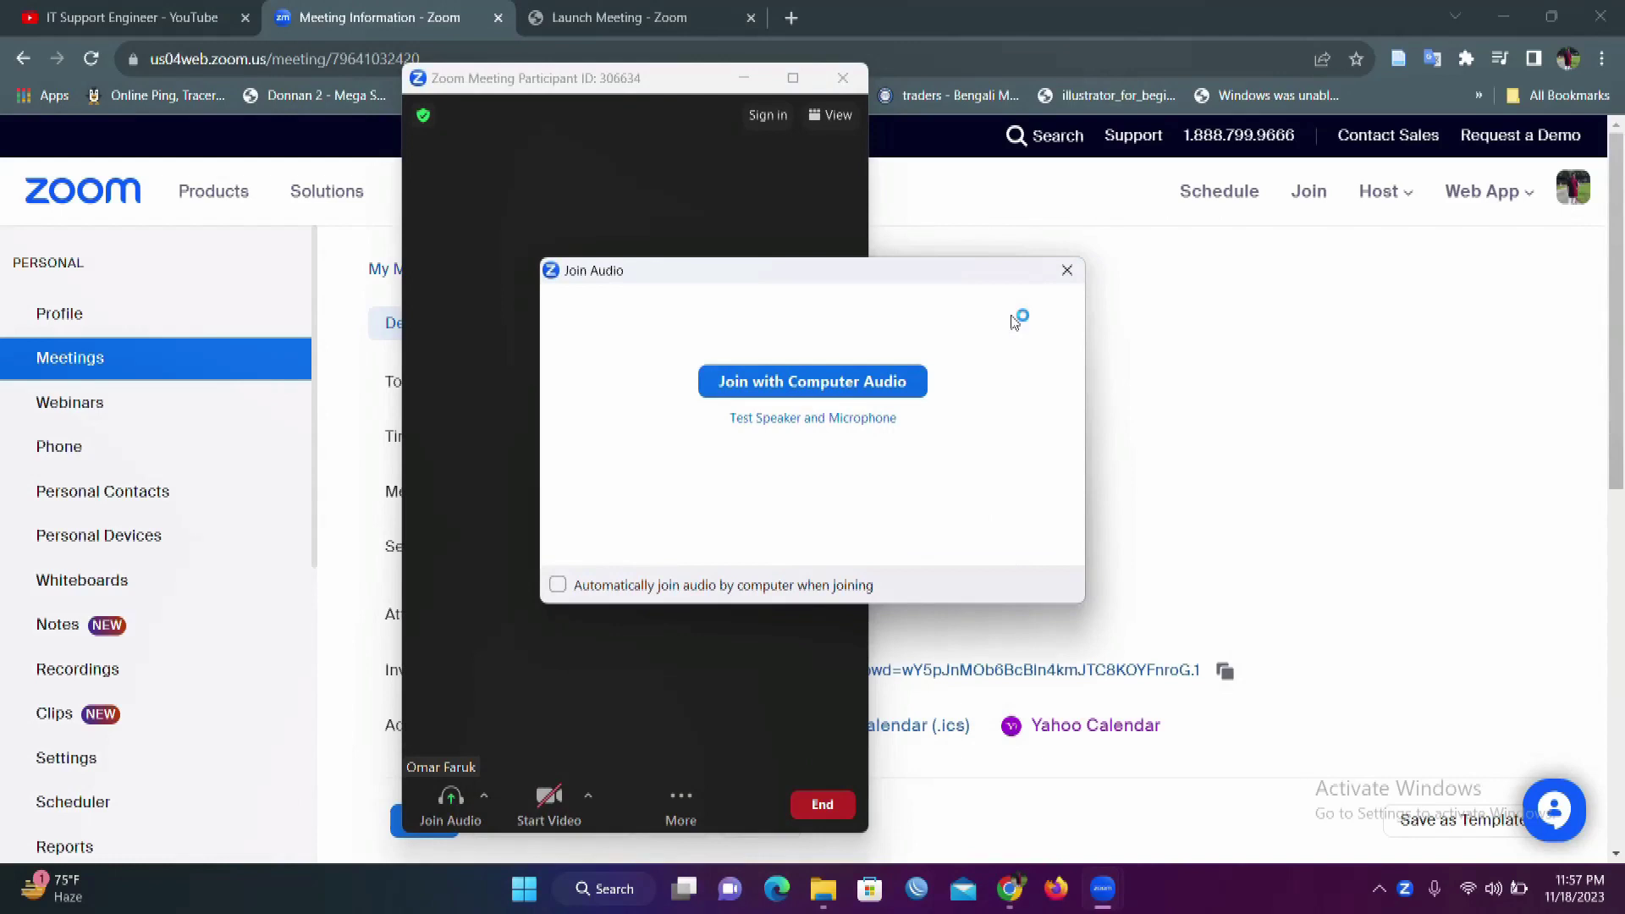
pyautogui.click(888, 382)
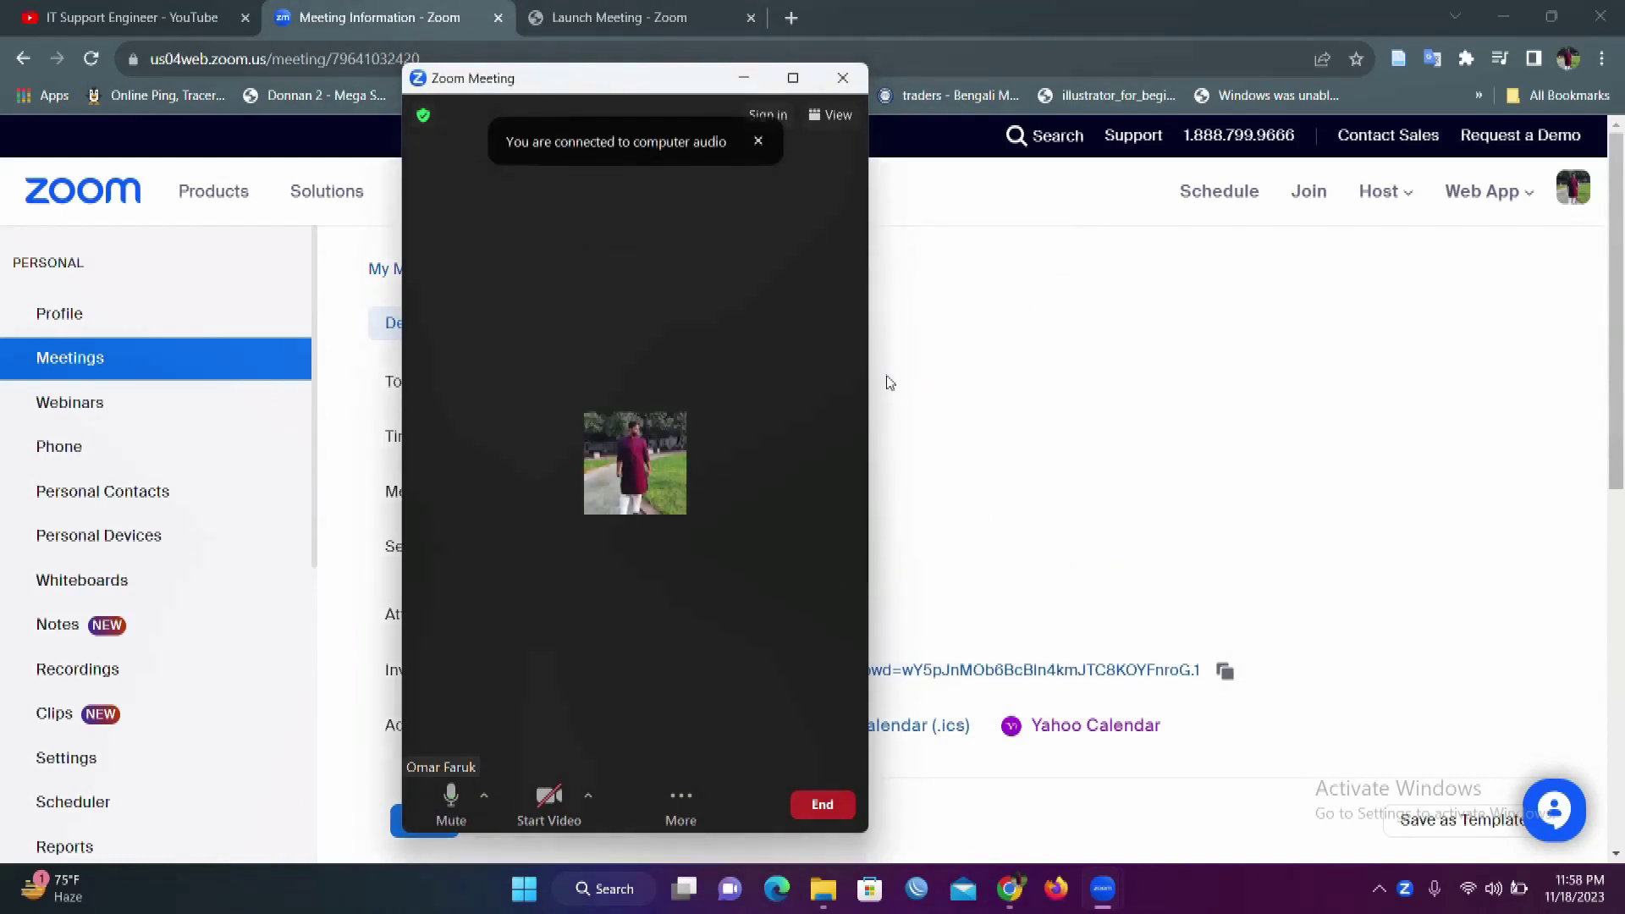
pyautogui.moveTo(790, 84)
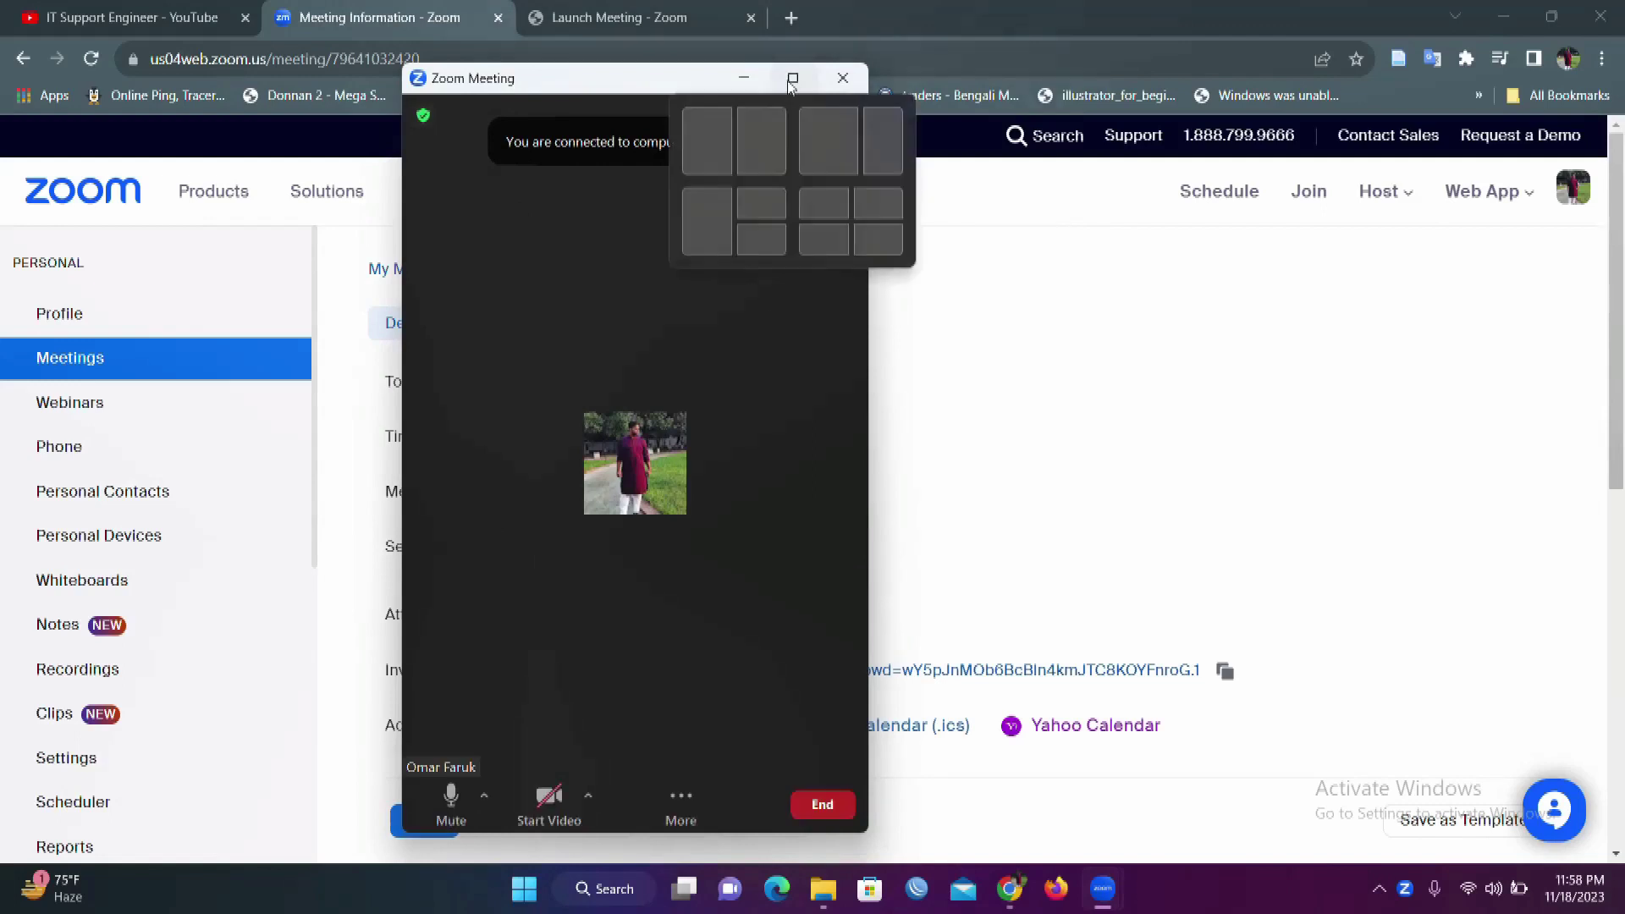
pyautogui.moveTo(652, 94); pyautogui.dragTo(904, 95)
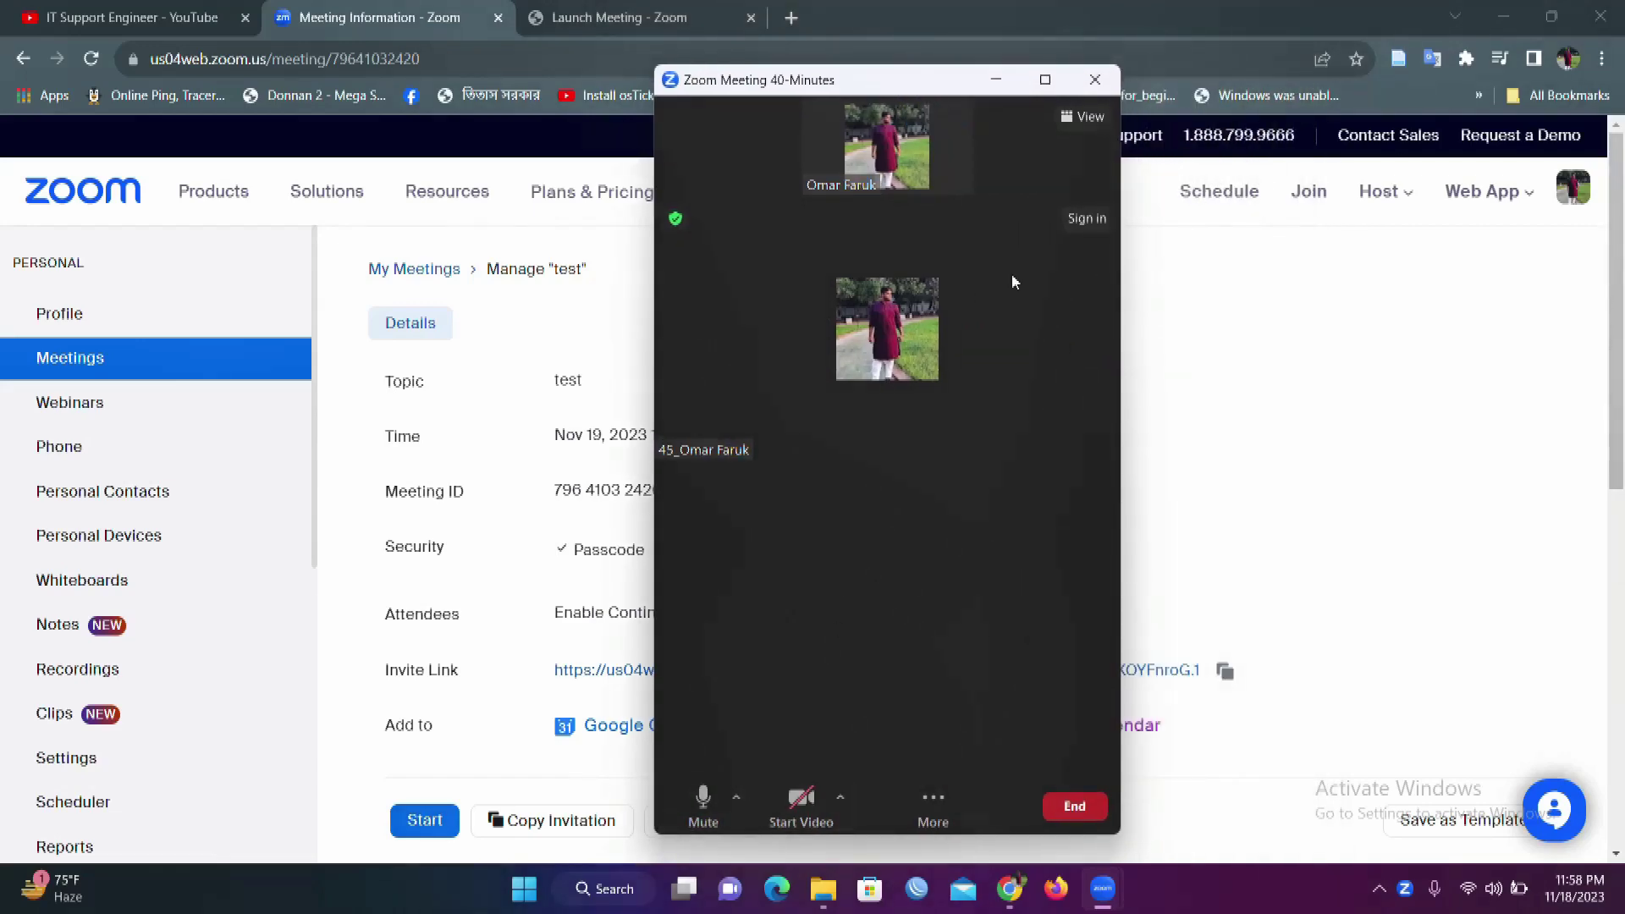
# Step: Maximize the meeting window and open the Participants panel listing the host and attendee
pyautogui.click(1046, 79)
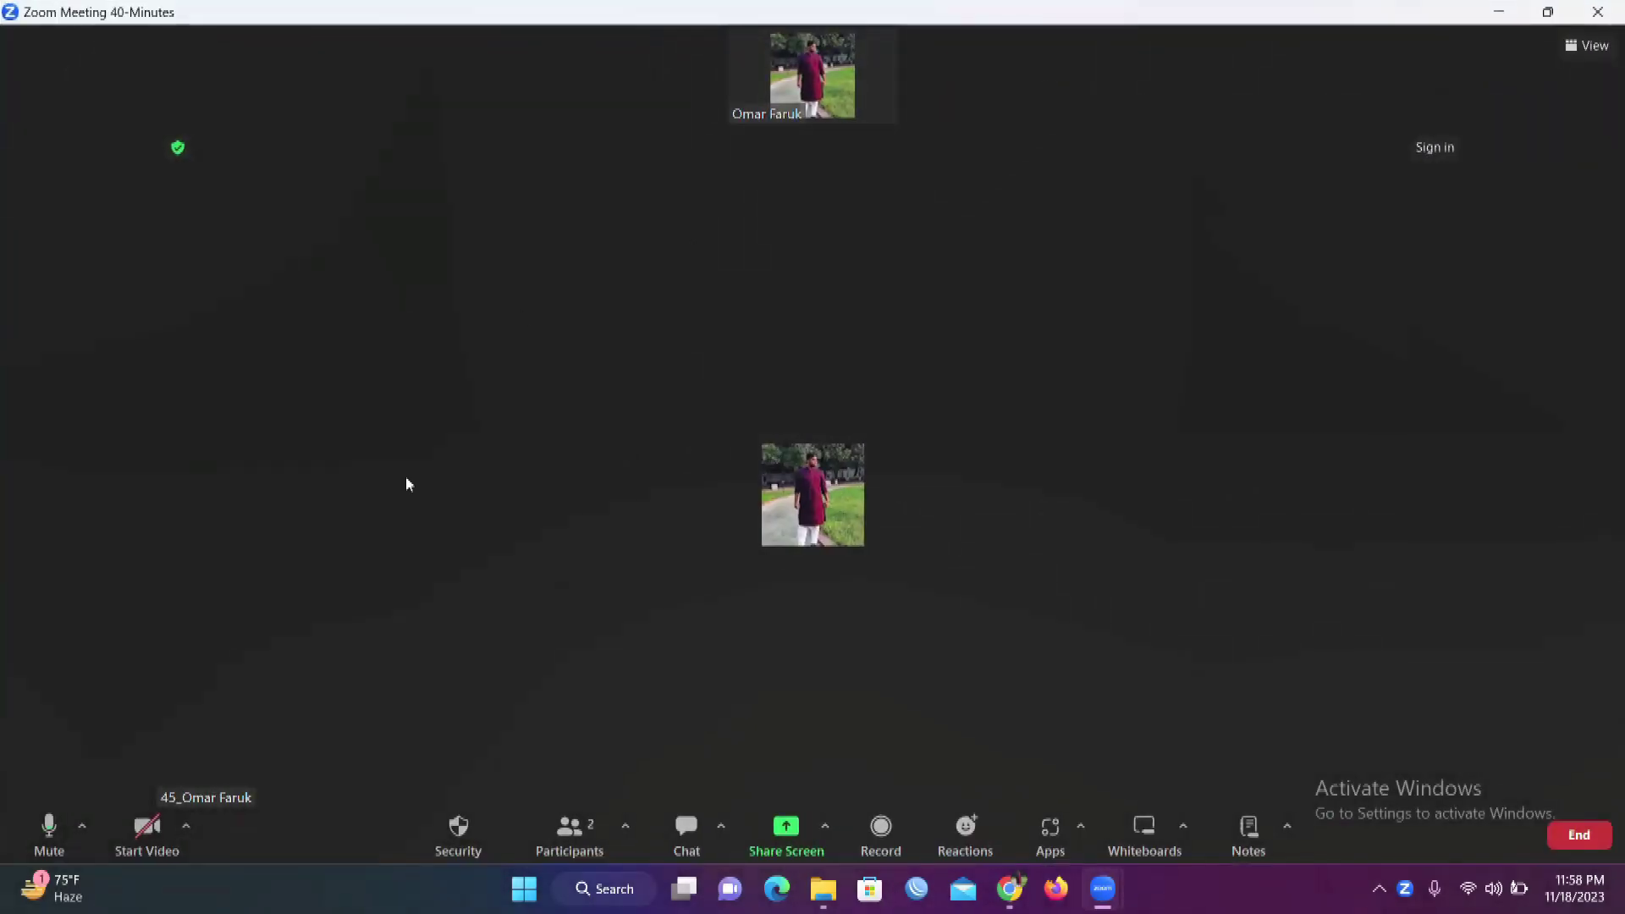
pyautogui.click(564, 851)
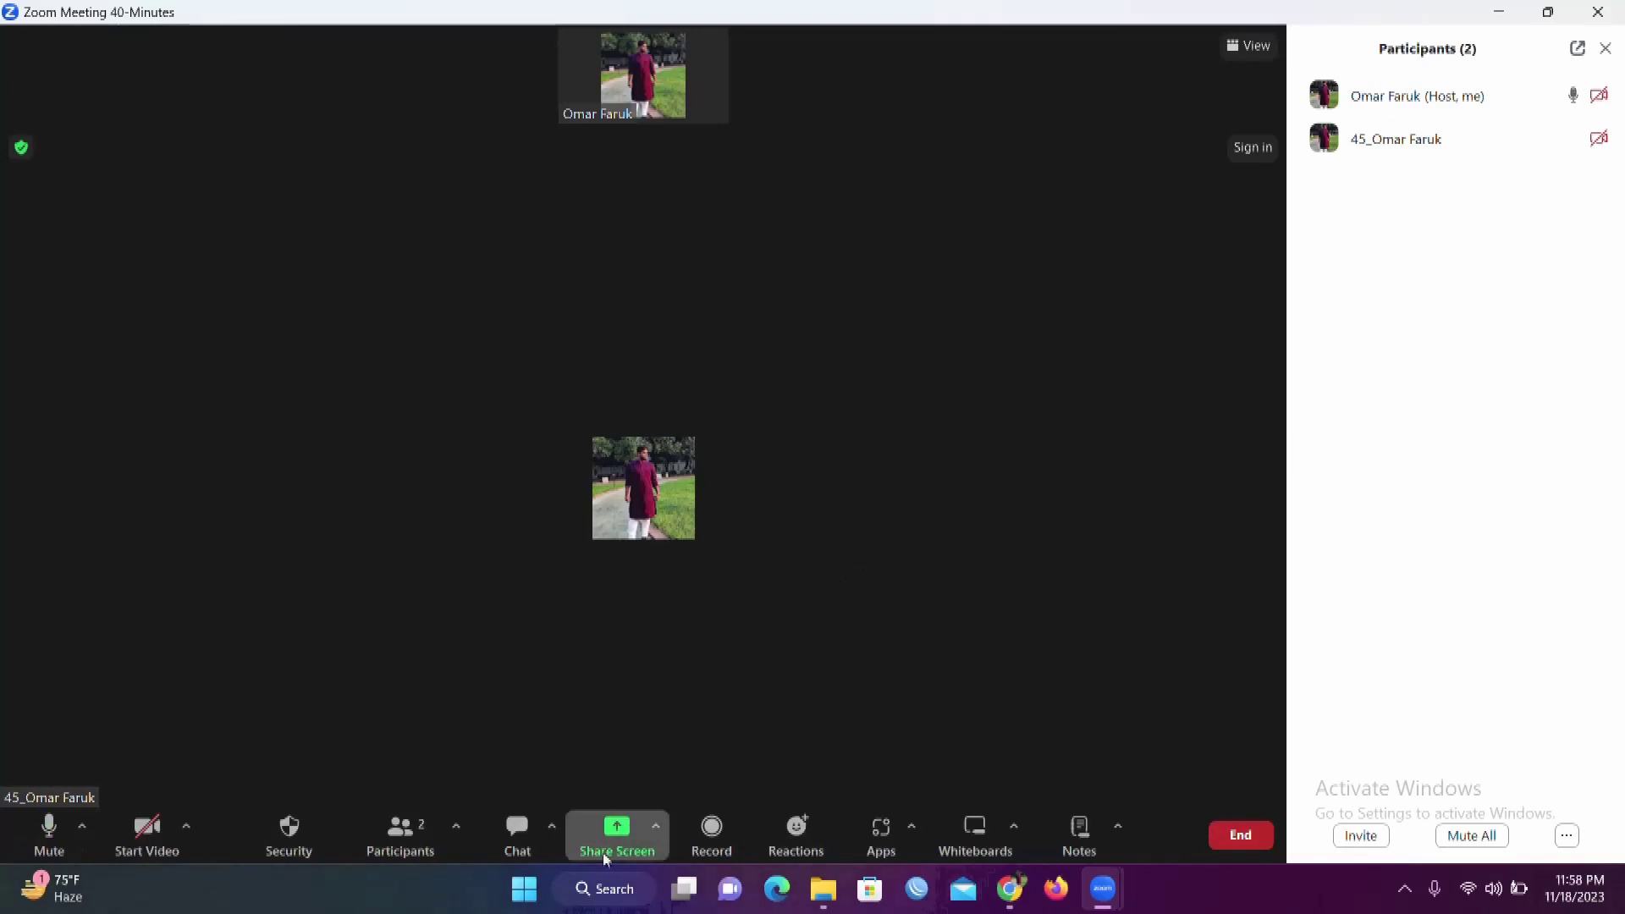
# Step: Share the entire screen, showing the test meeting's details page to participants
pyautogui.click(615, 833)
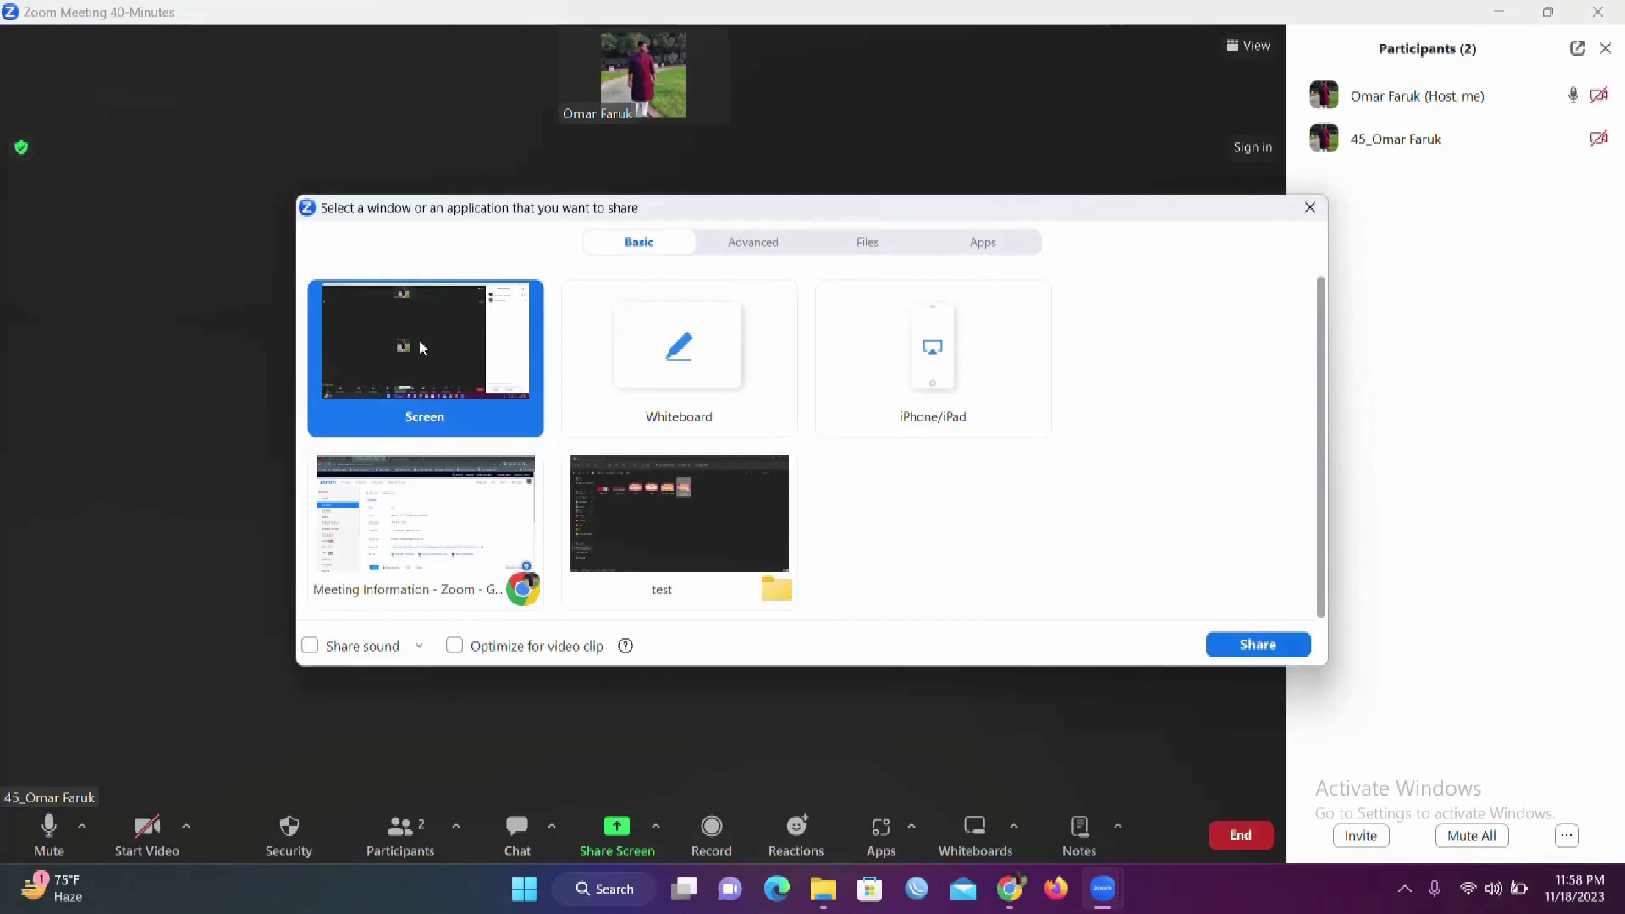
pyautogui.click(617, 373)
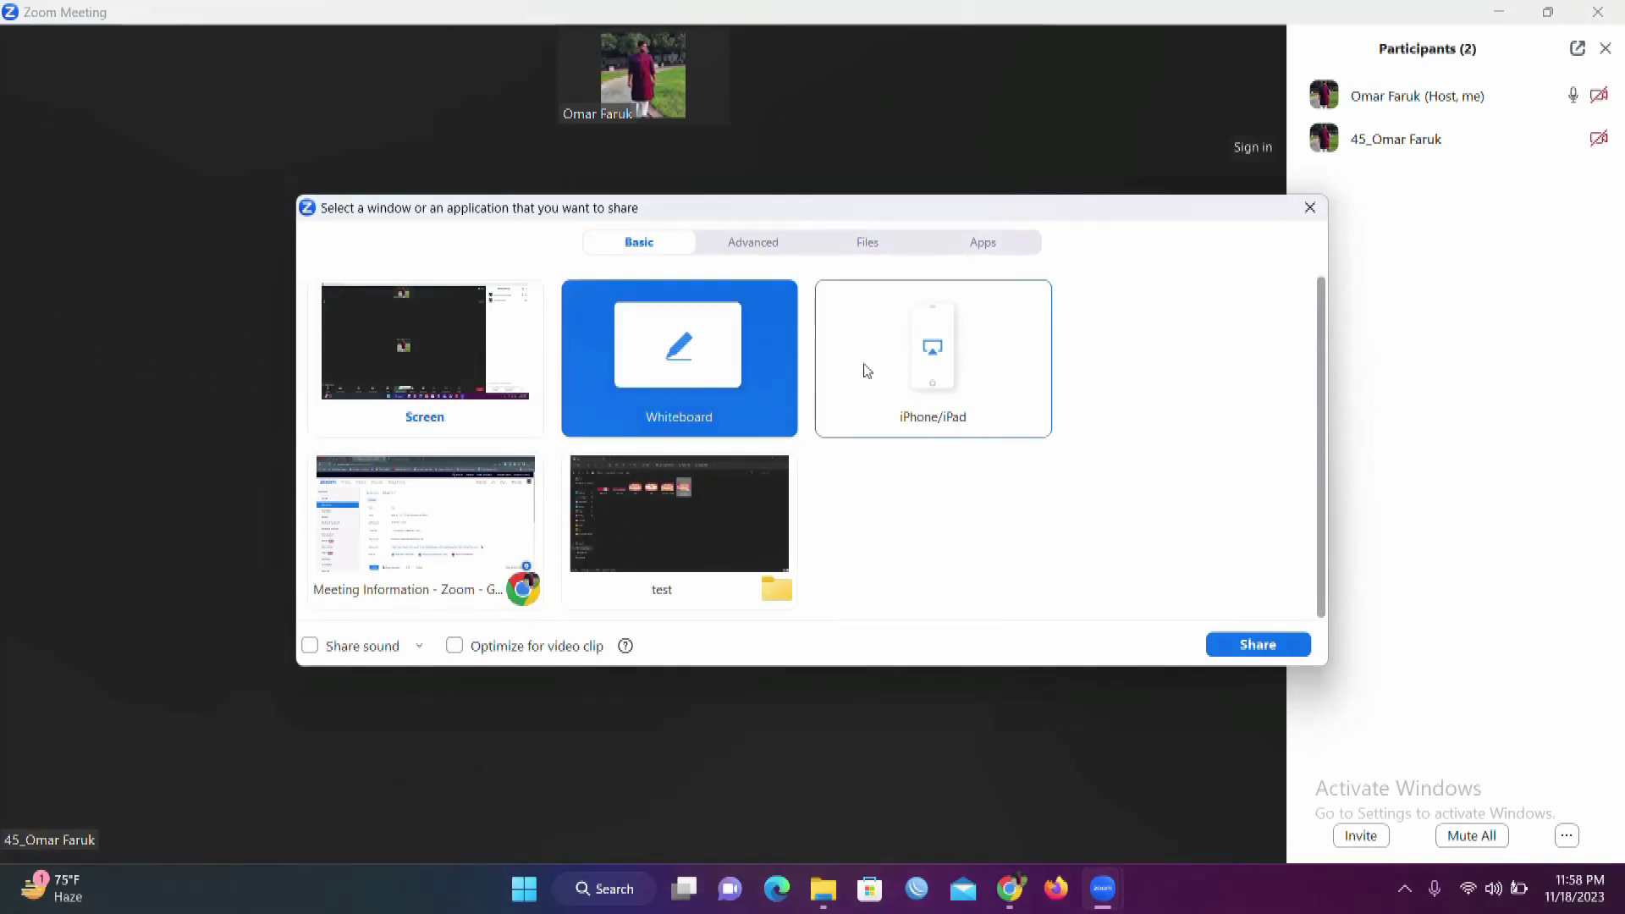
pyautogui.click(865, 369)
pyautogui.click(648, 509)
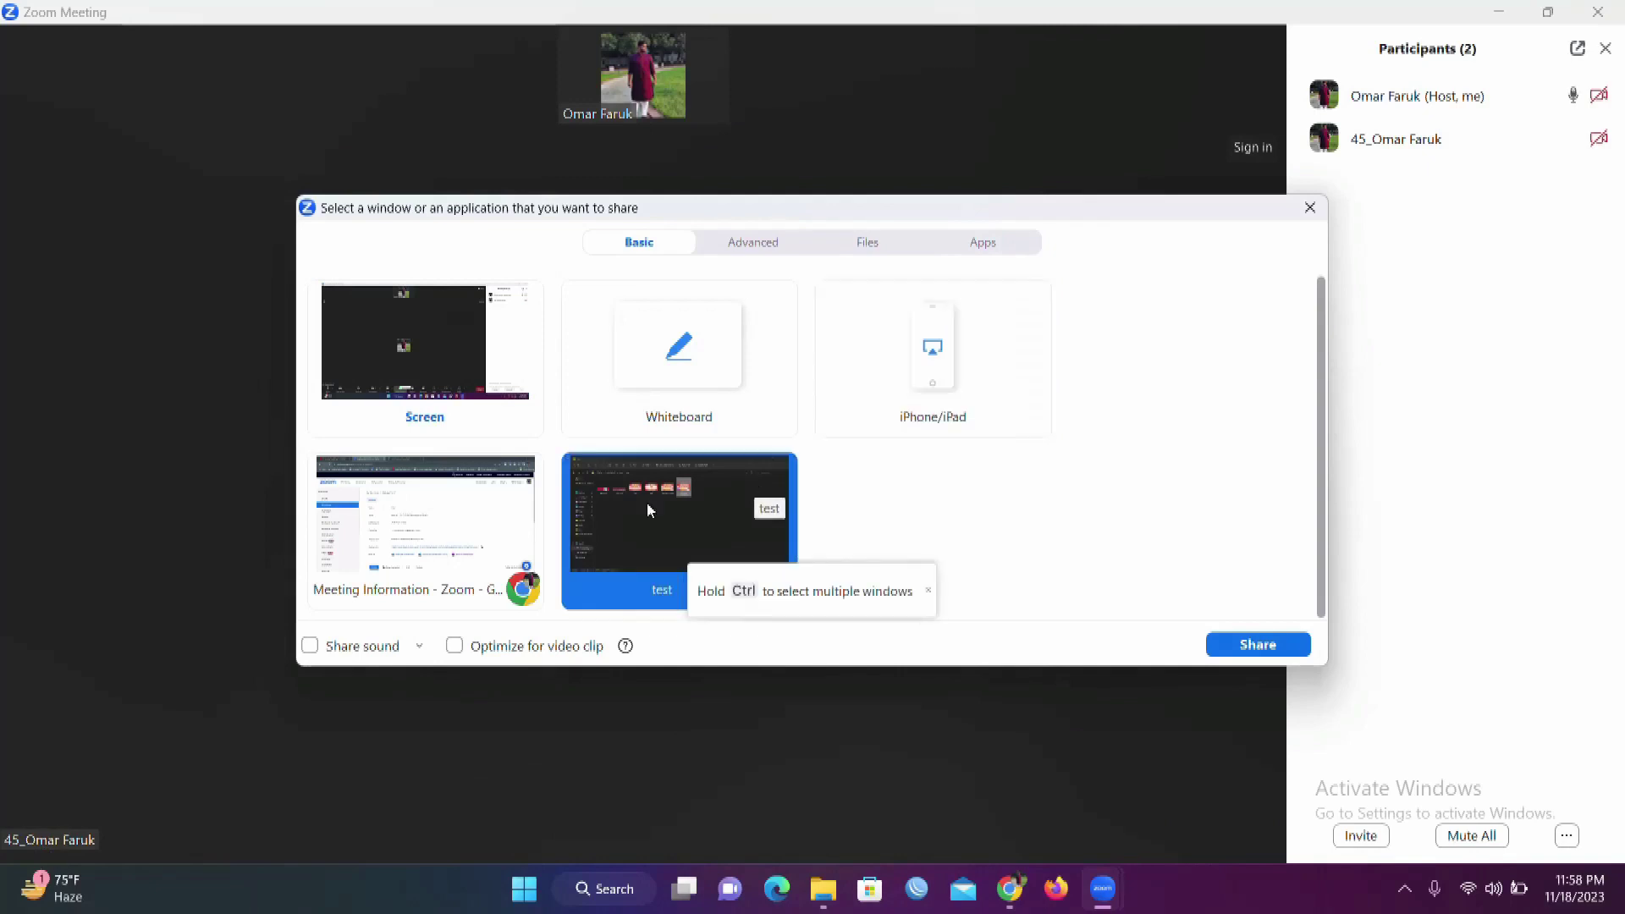
pyautogui.click(512, 542)
pyautogui.click(442, 389)
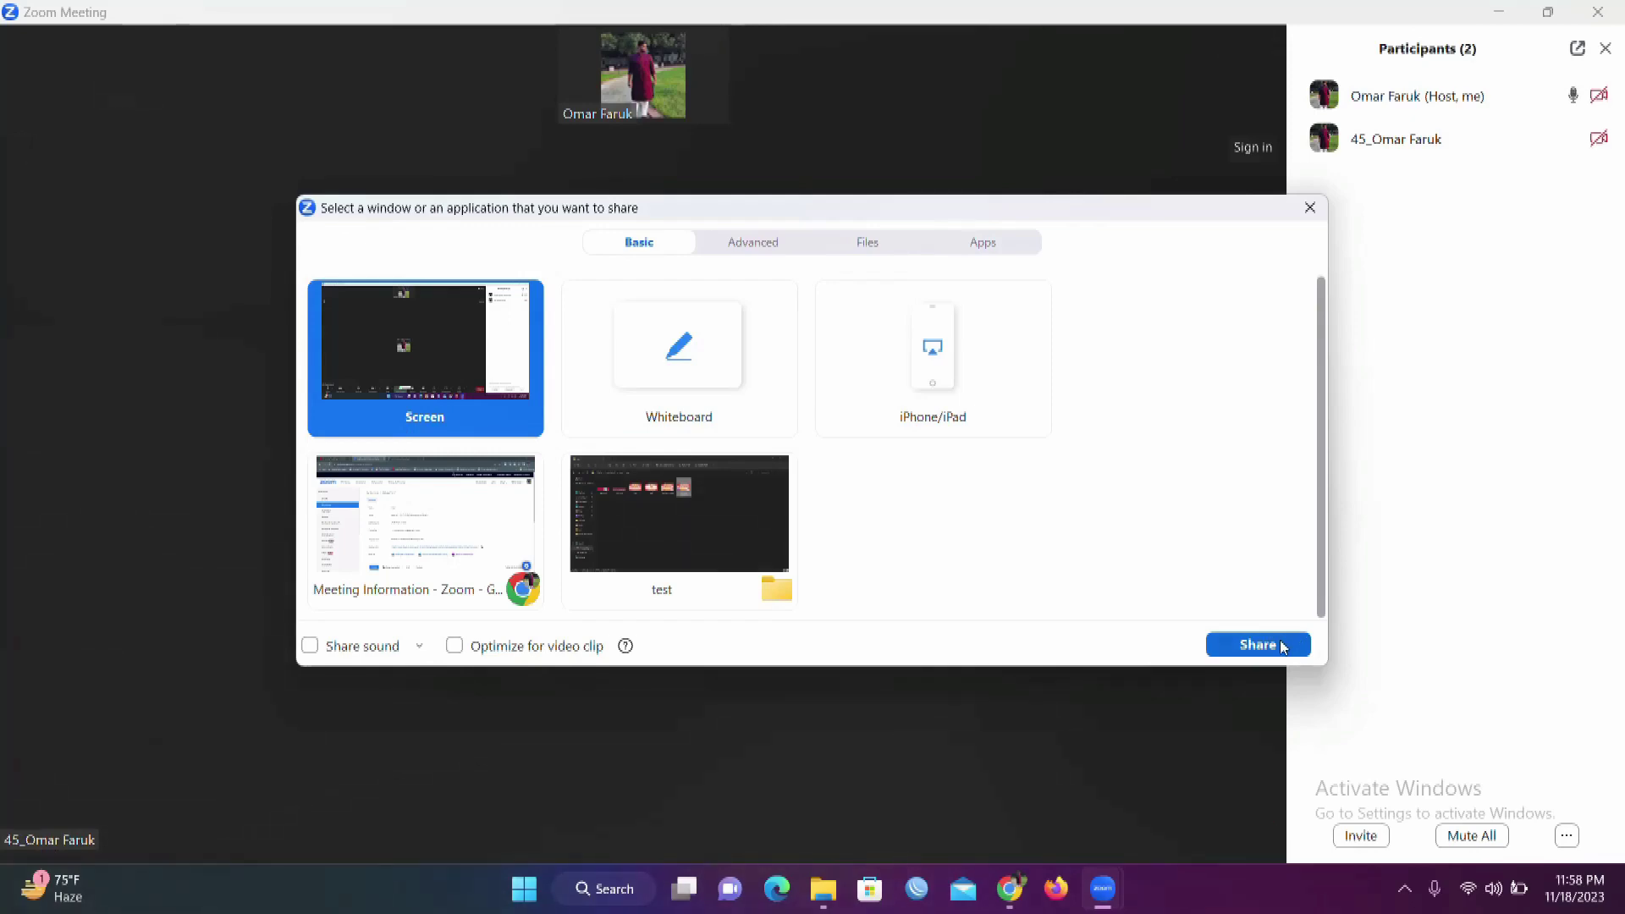
pyautogui.click(1258, 645)
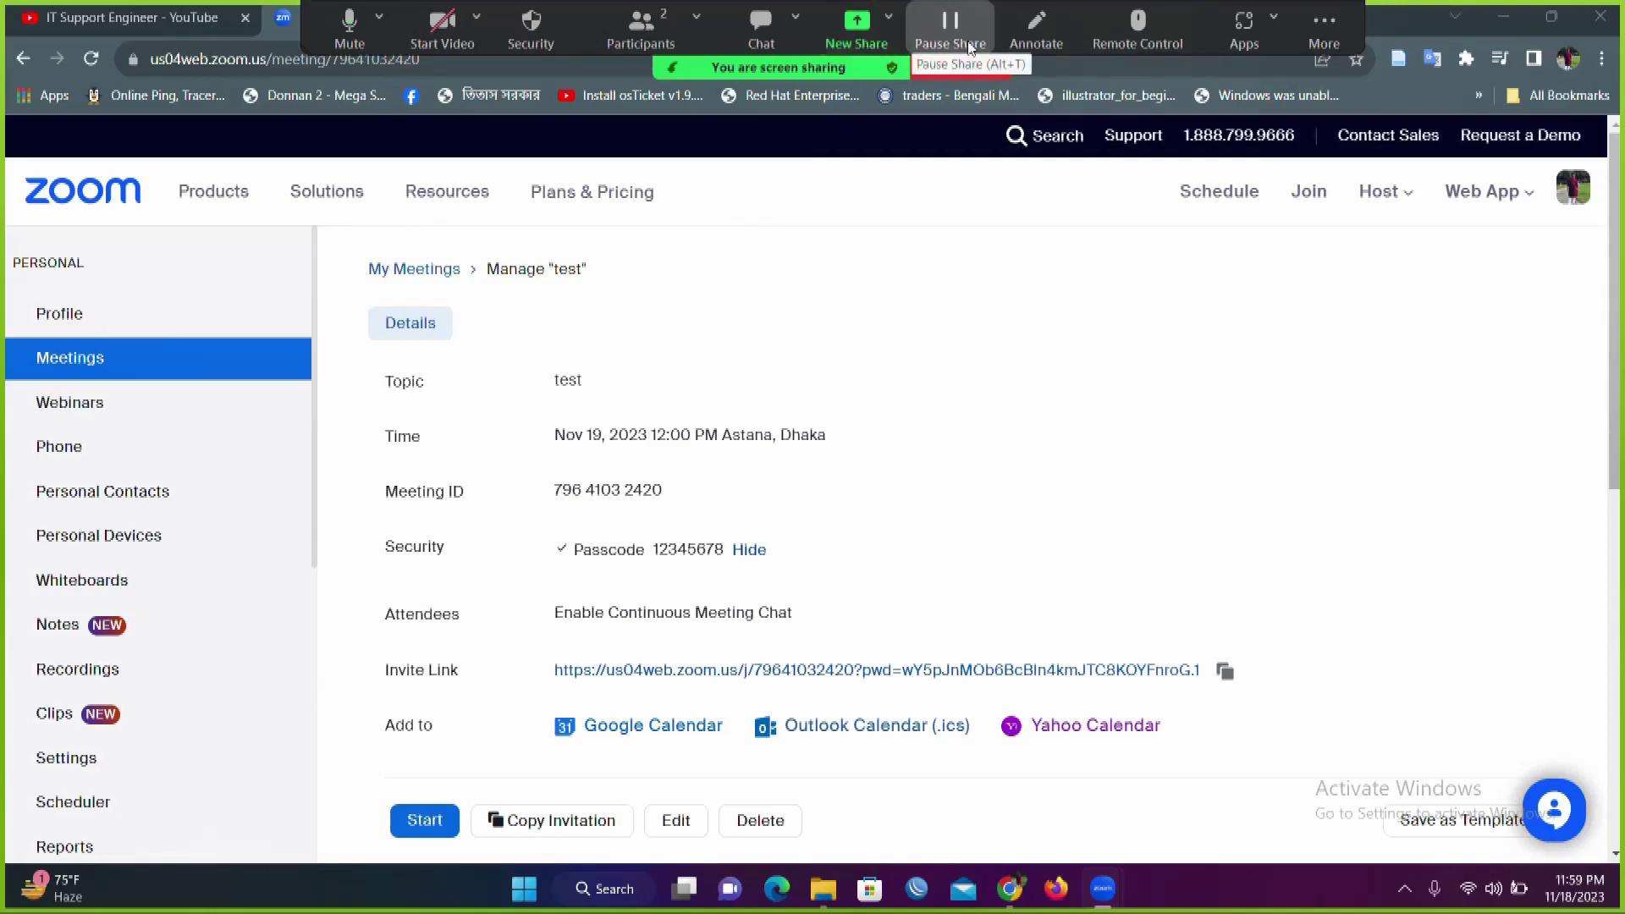
# Step: Draw a blue freehand loop over the meeting details and close the annotation tools
pyautogui.click(1055, 51)
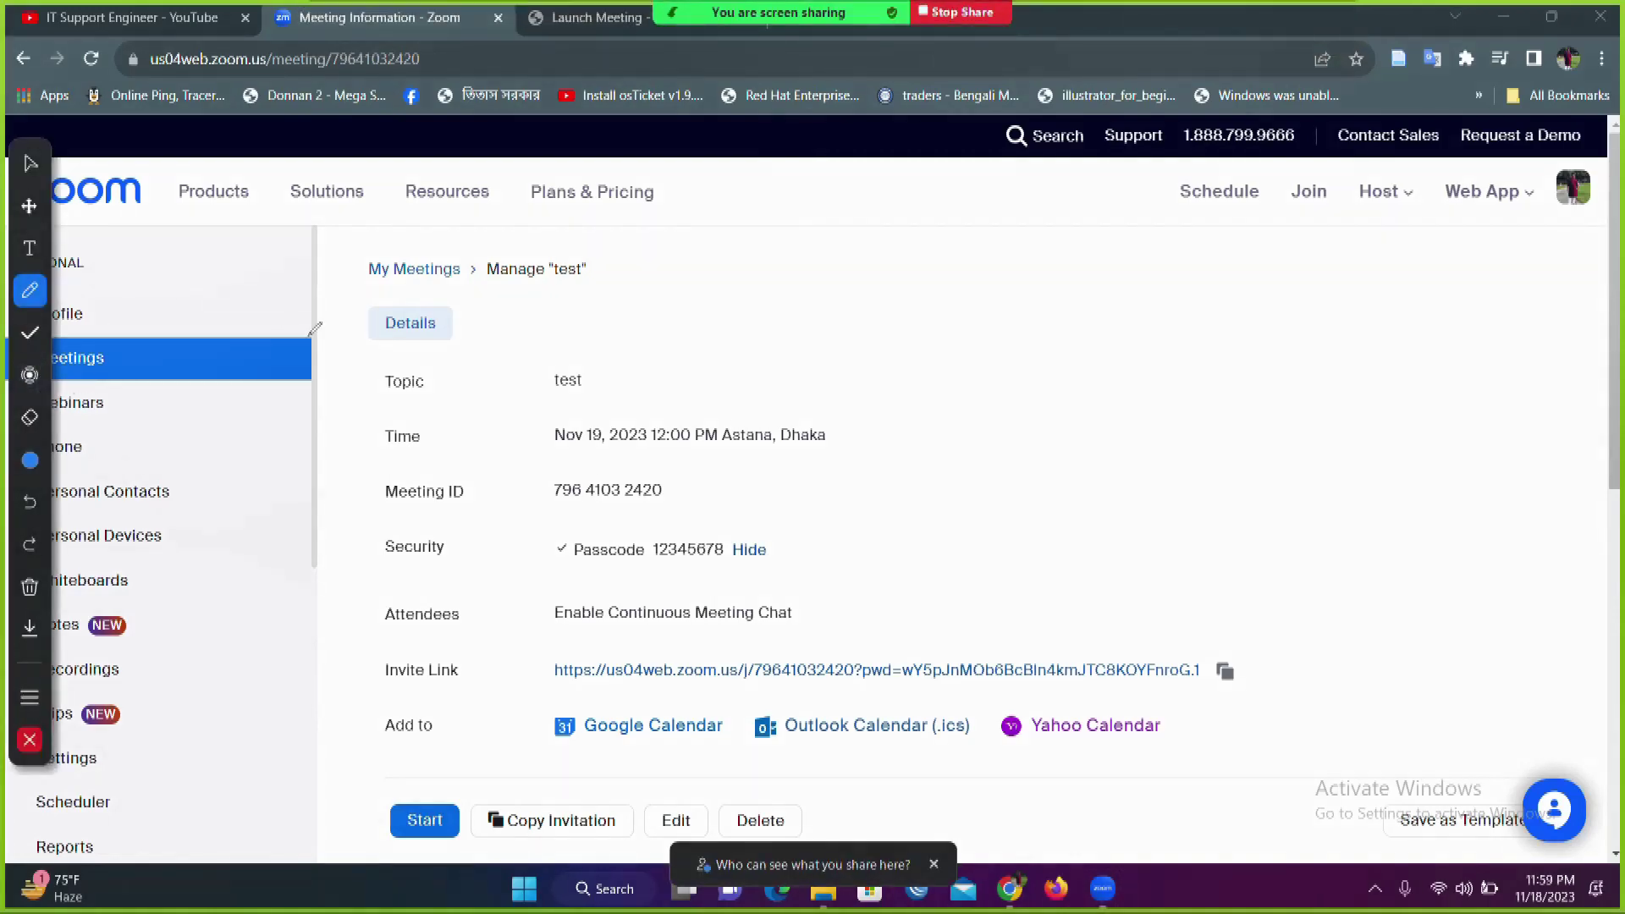
pyautogui.moveTo(313, 360)
pyautogui.mouseDown()
pyautogui.moveTo(462, 512)
pyautogui.moveTo(474, 143)
pyautogui.moveTo(458, 395)
pyautogui.moveTo(521, 381)
pyautogui.mouseUp()
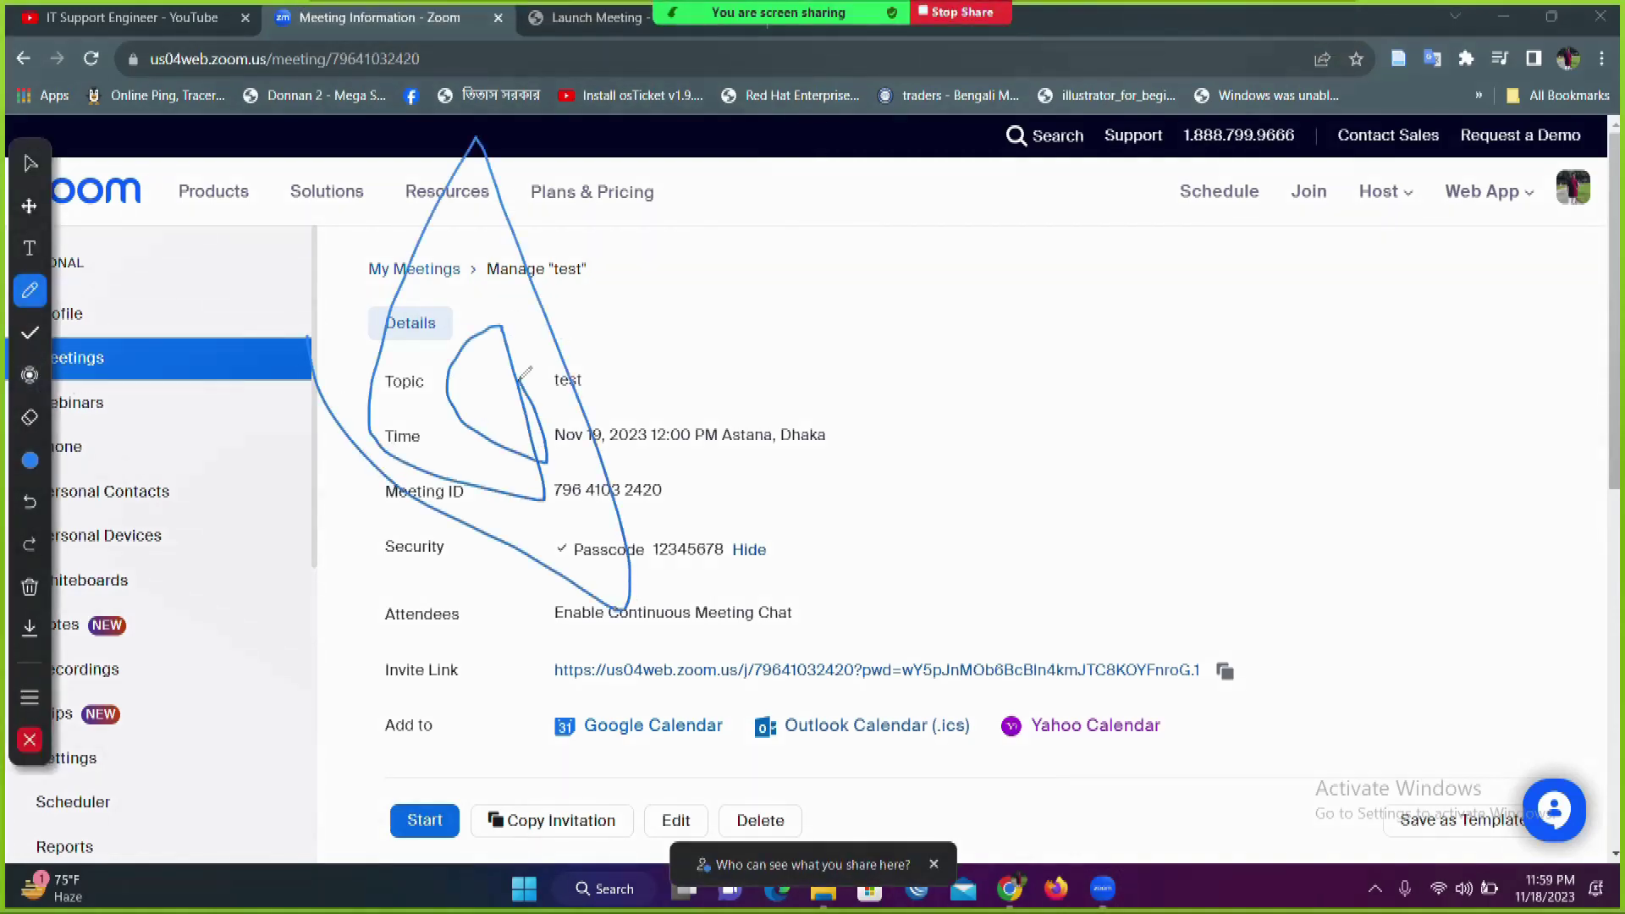
pyautogui.click(30, 741)
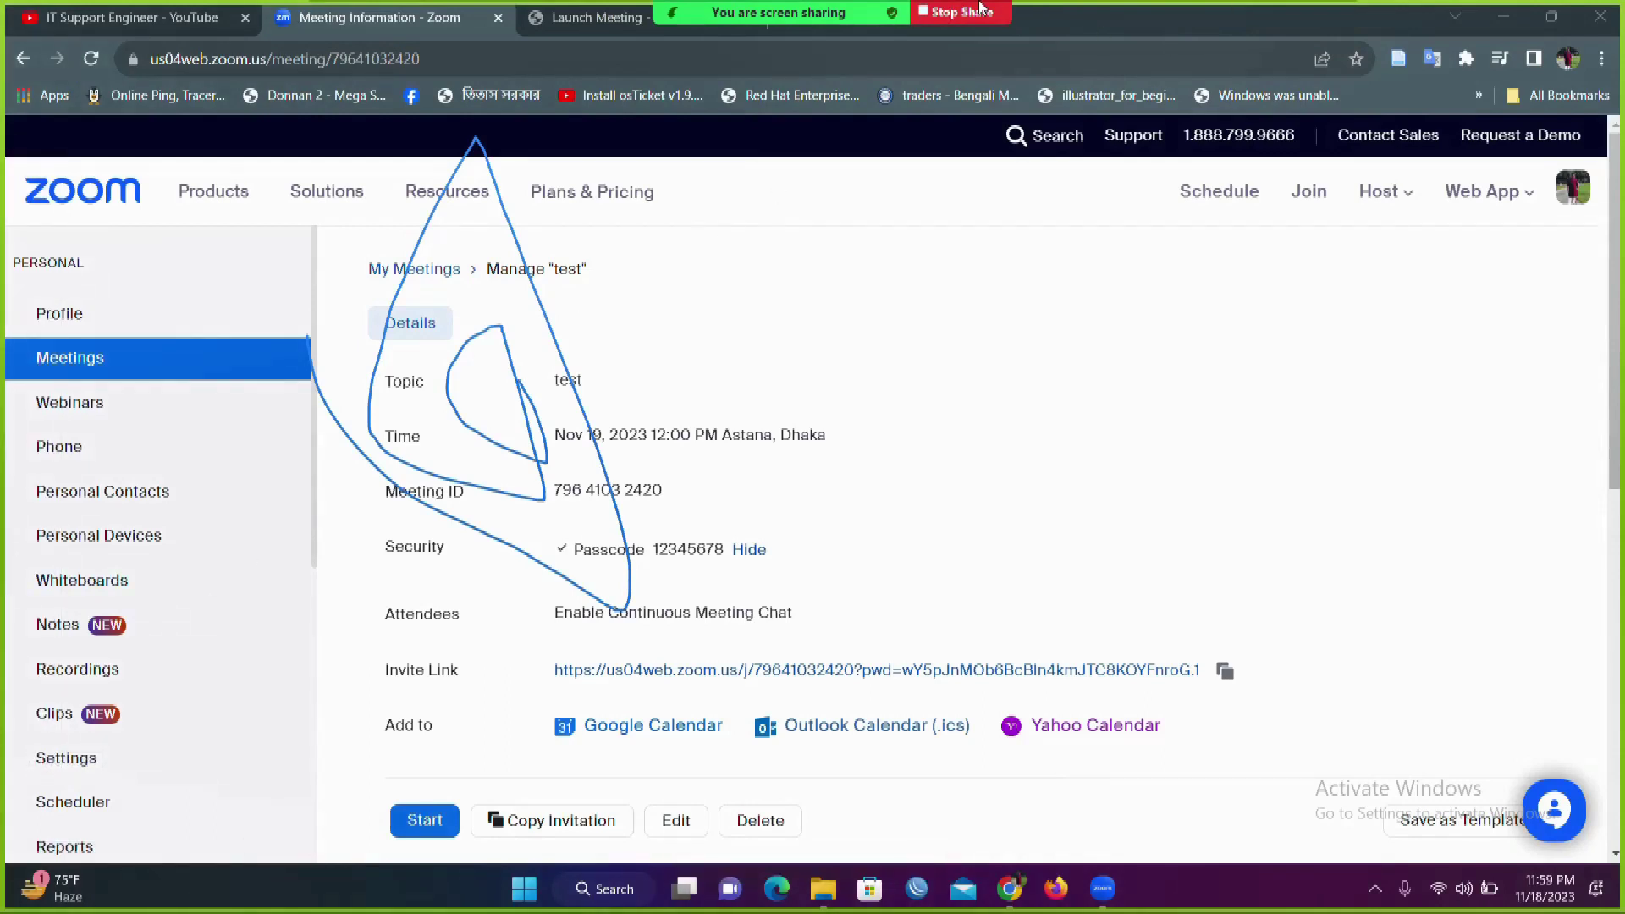
# Step: Open the New Share picker and dismiss it, keeping the current share
pyautogui.click(858, 11)
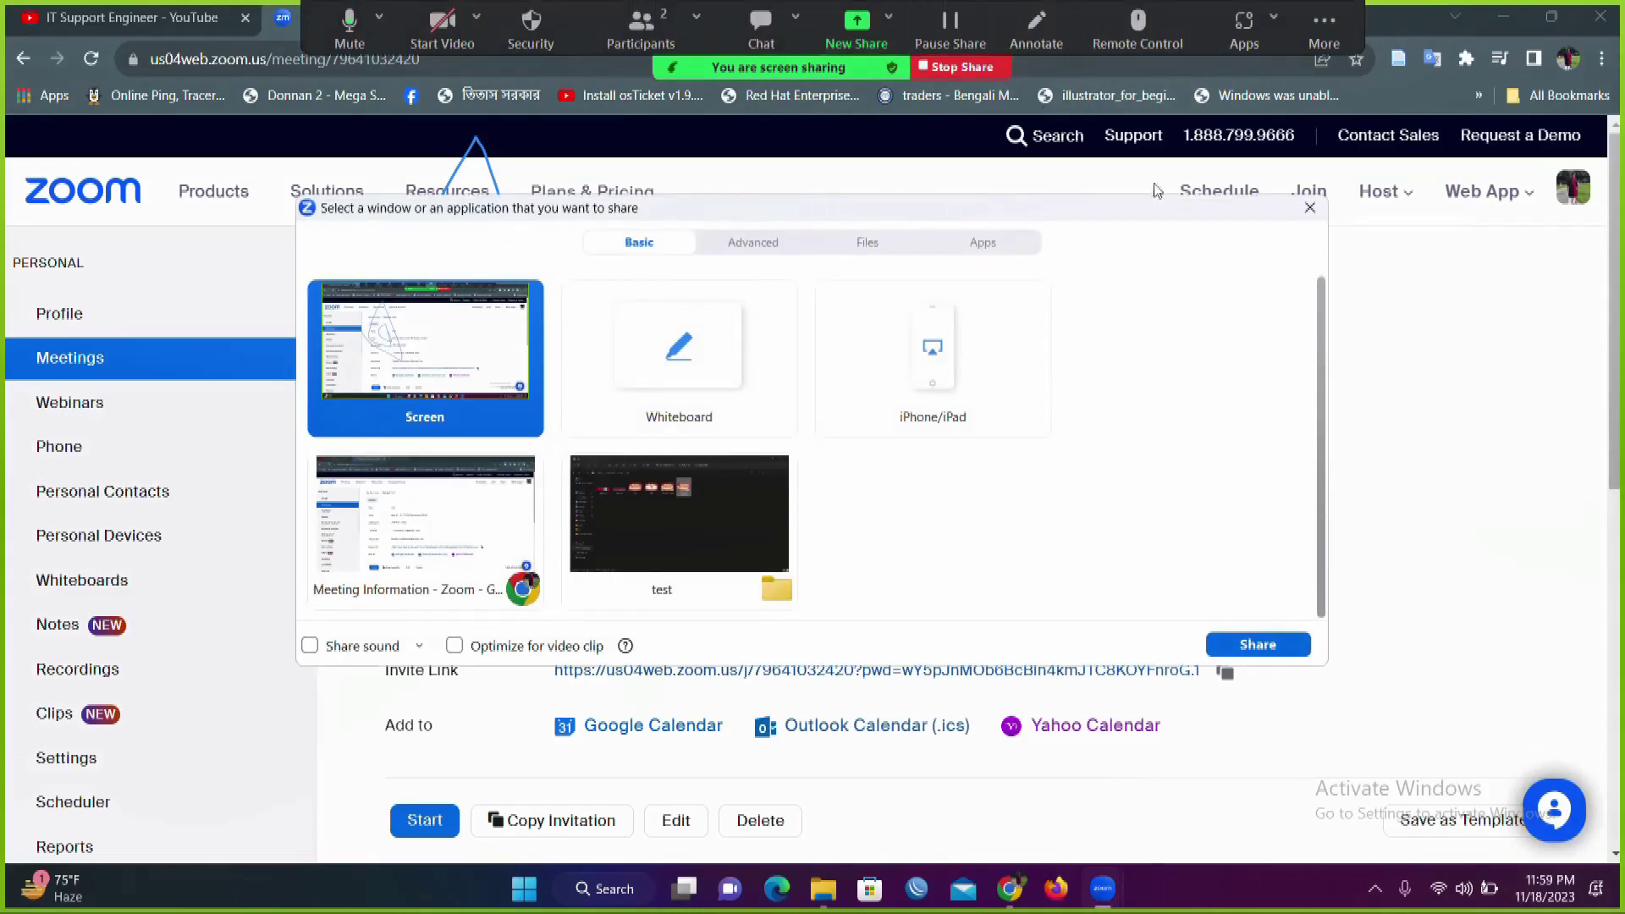
pyautogui.click(1312, 208)
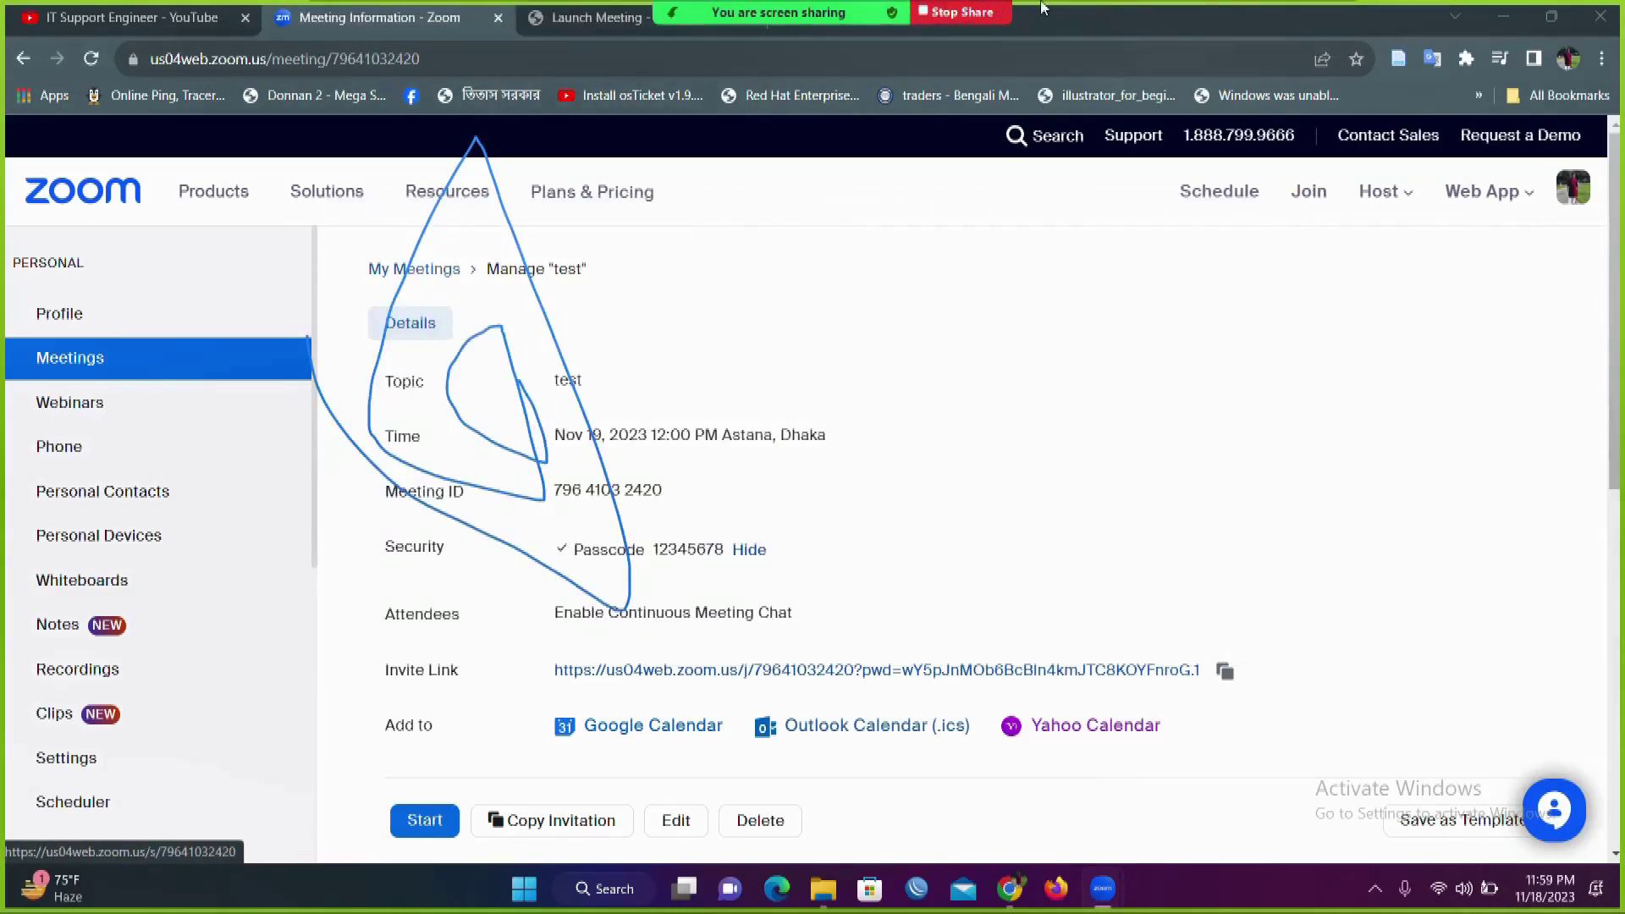
pyautogui.moveTo(944, 9)
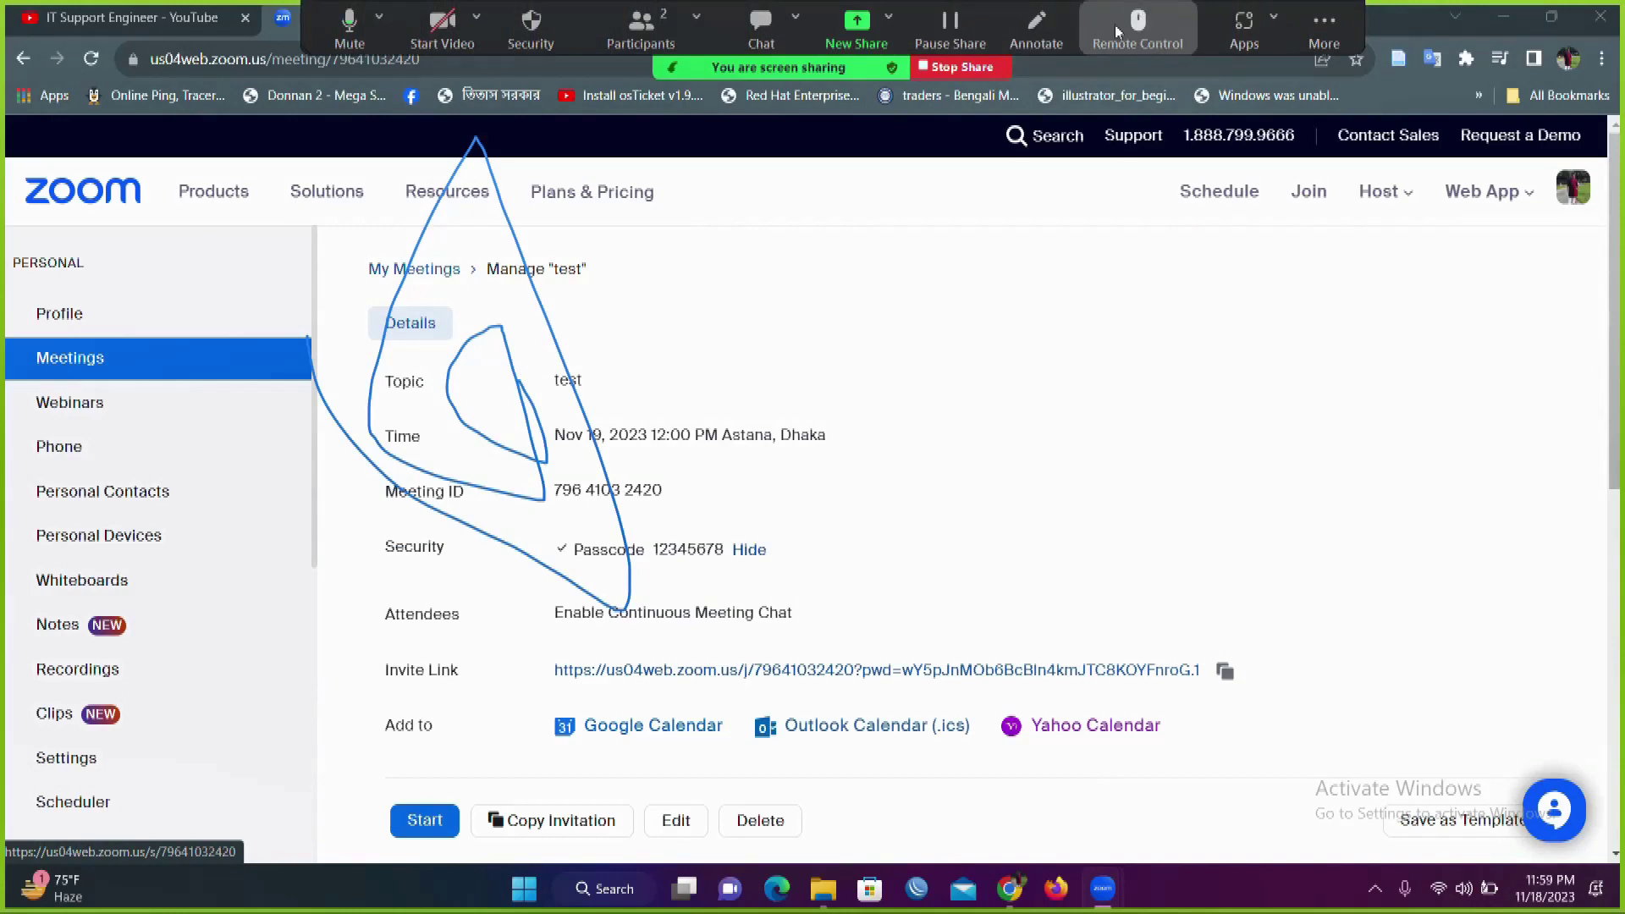
# Step: Give mouse and keyboard control of the shared screen to the other participant
pyautogui.click(1138, 42)
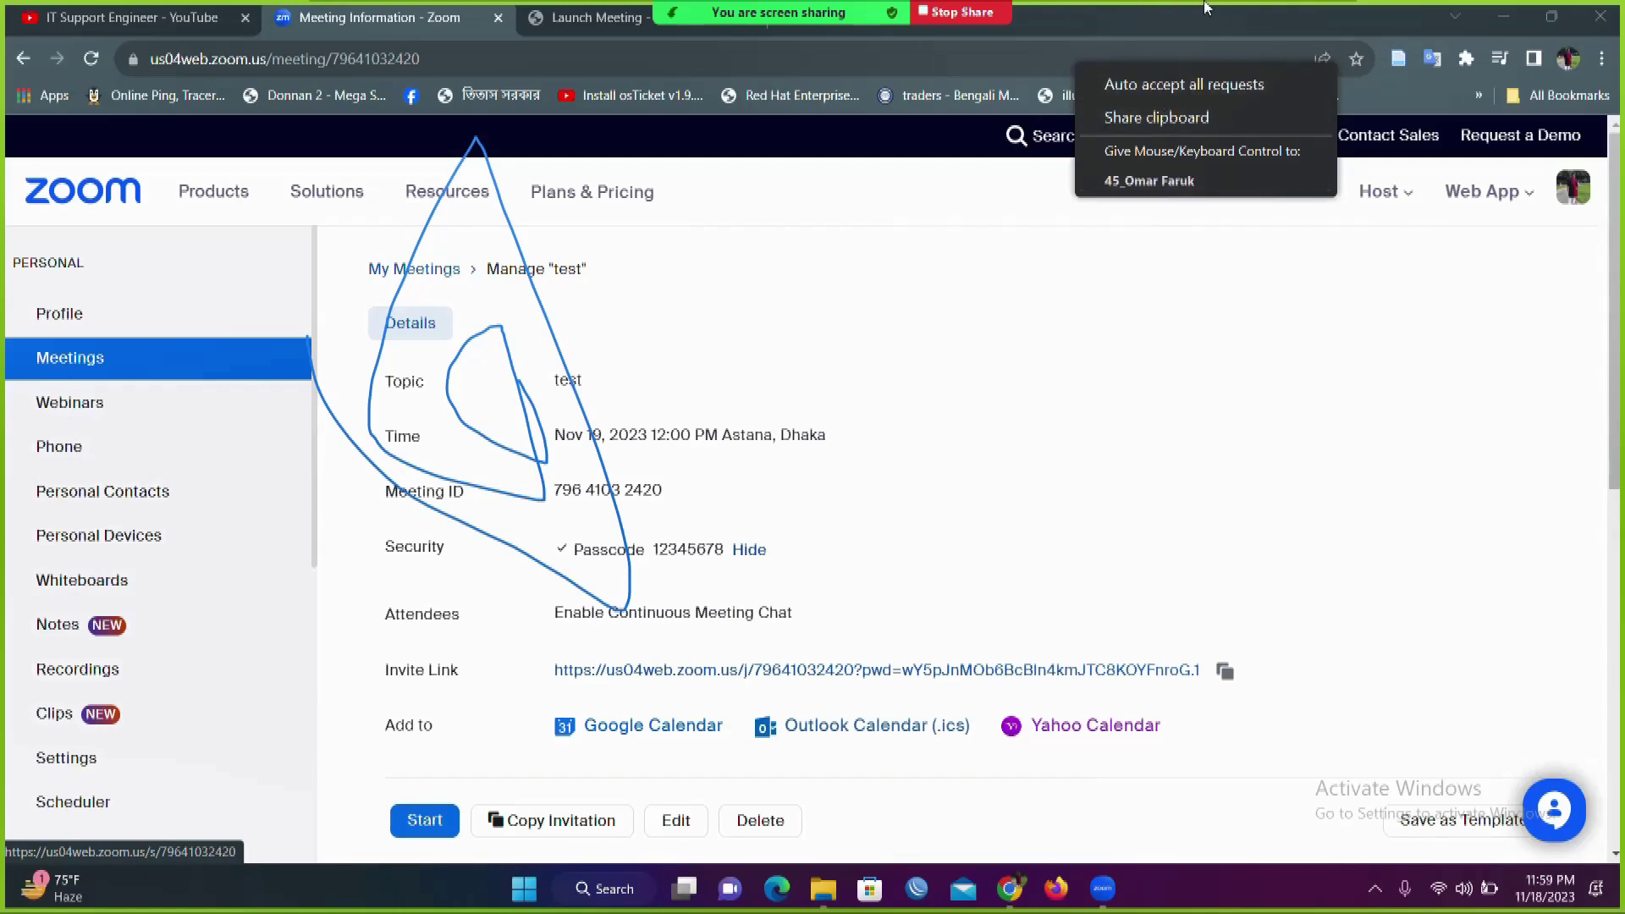
pyautogui.click(1109, 8)
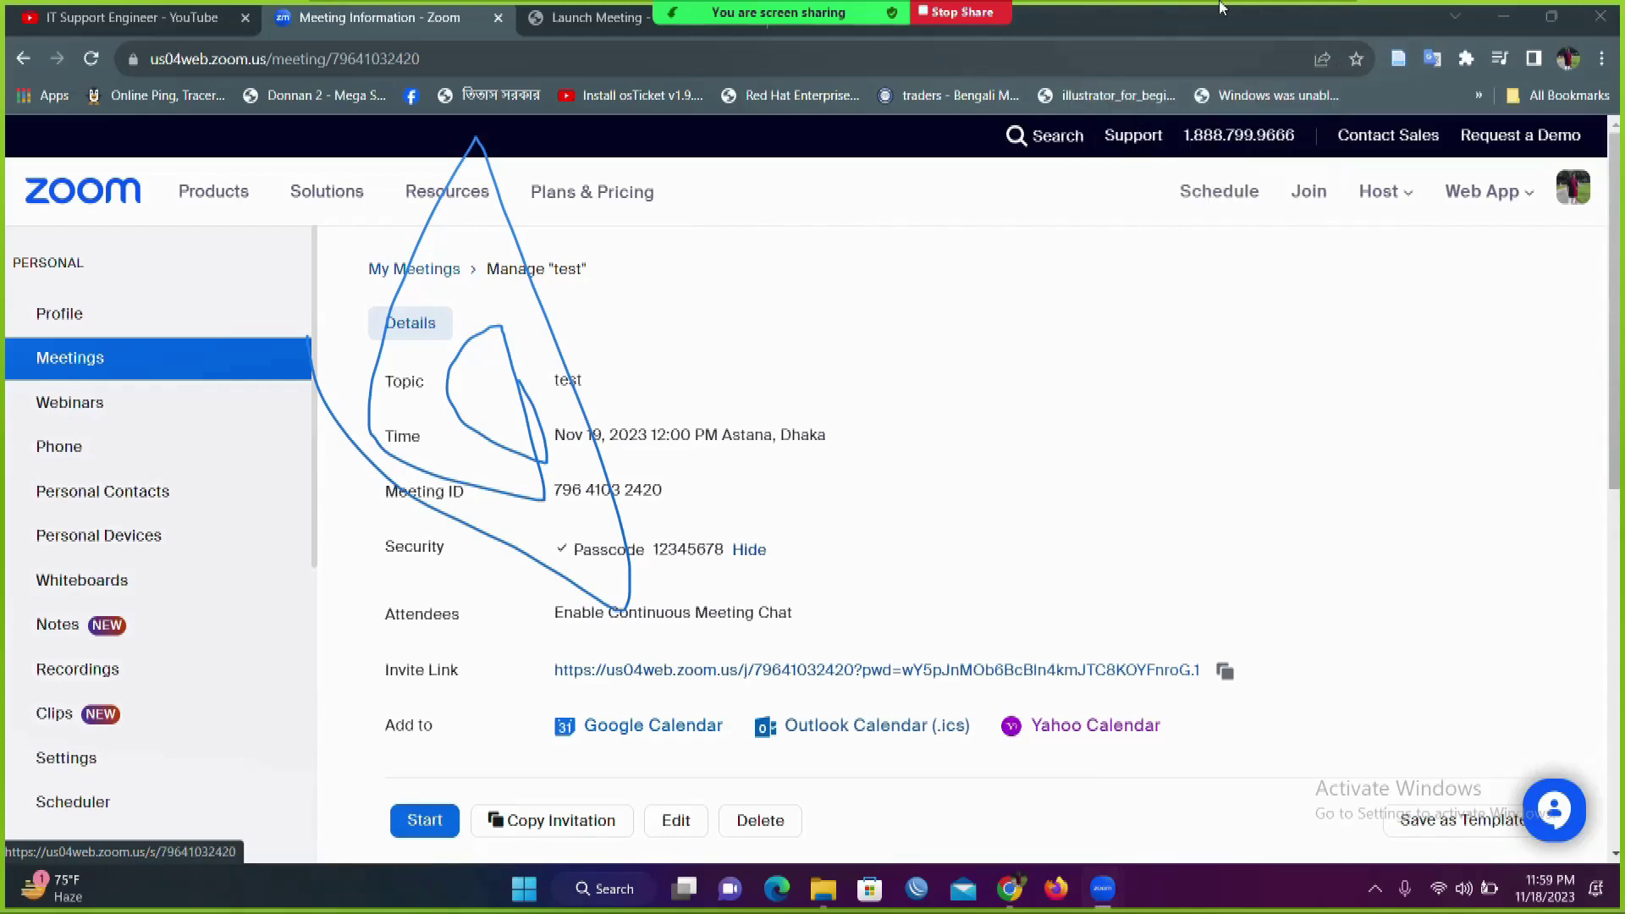
pyautogui.moveTo(1044, 9)
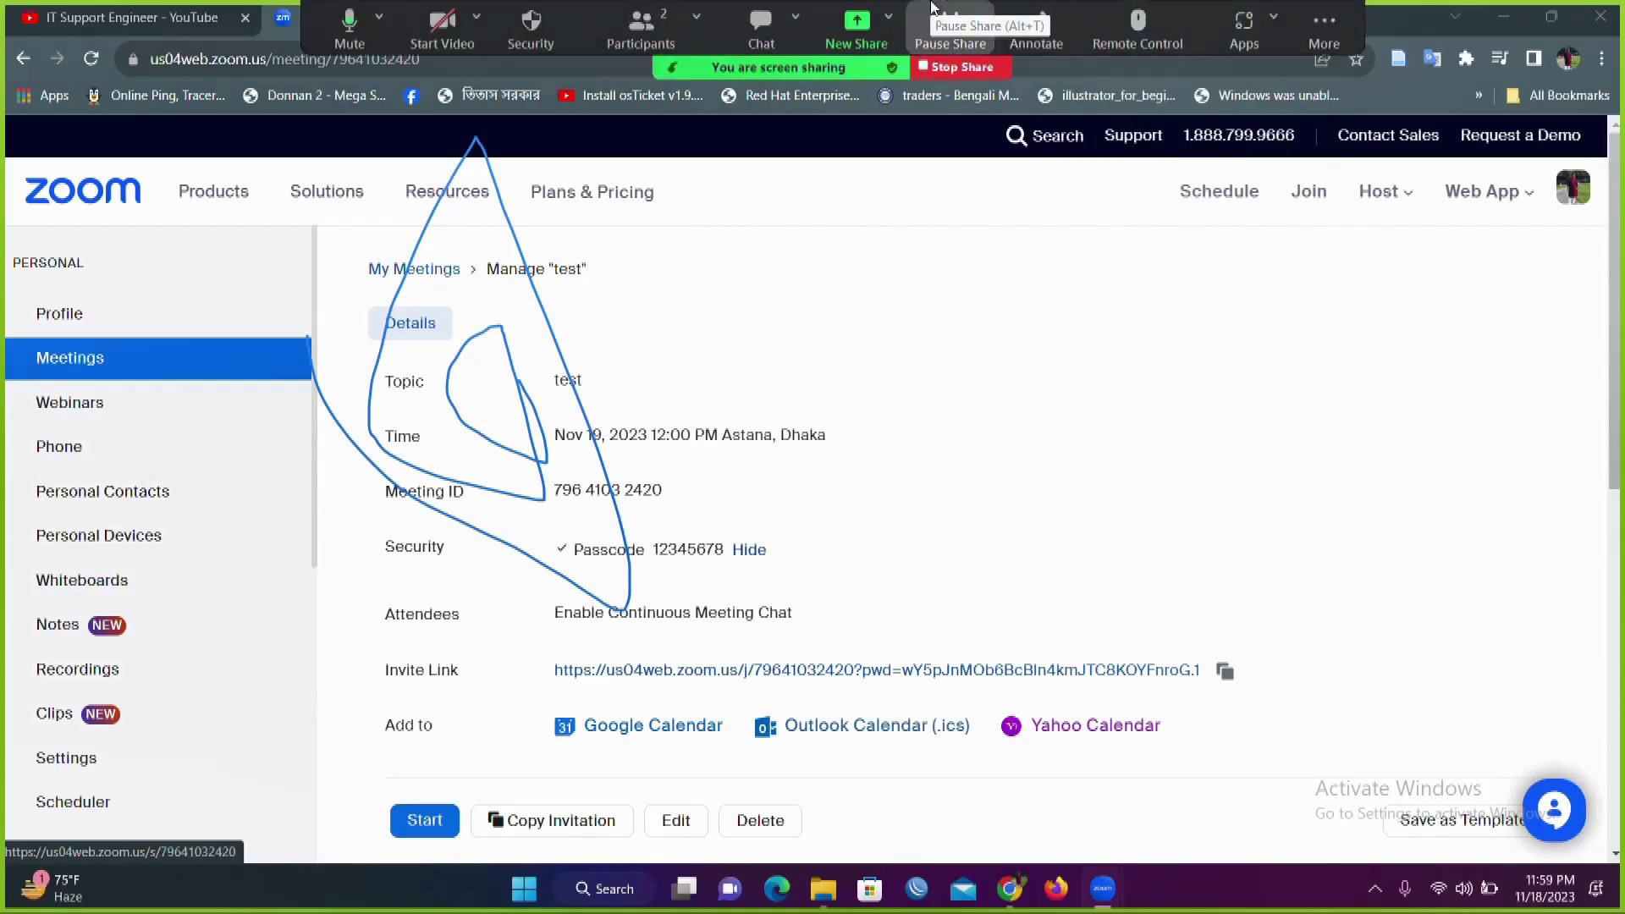
pyautogui.click(1153, 44)
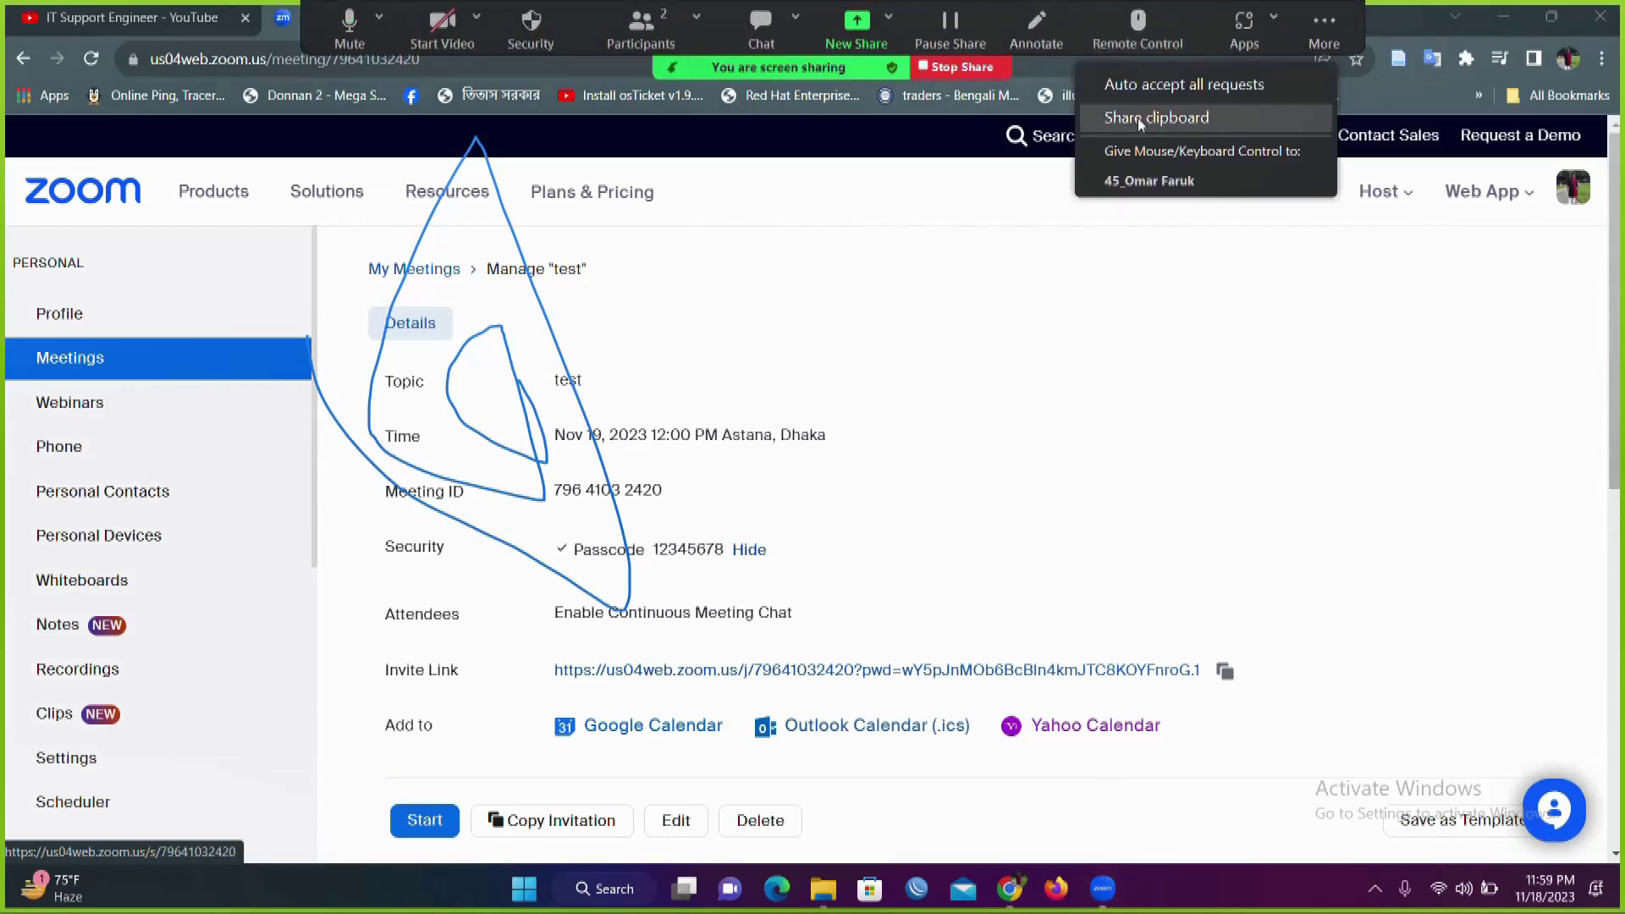
pyautogui.click(1132, 184)
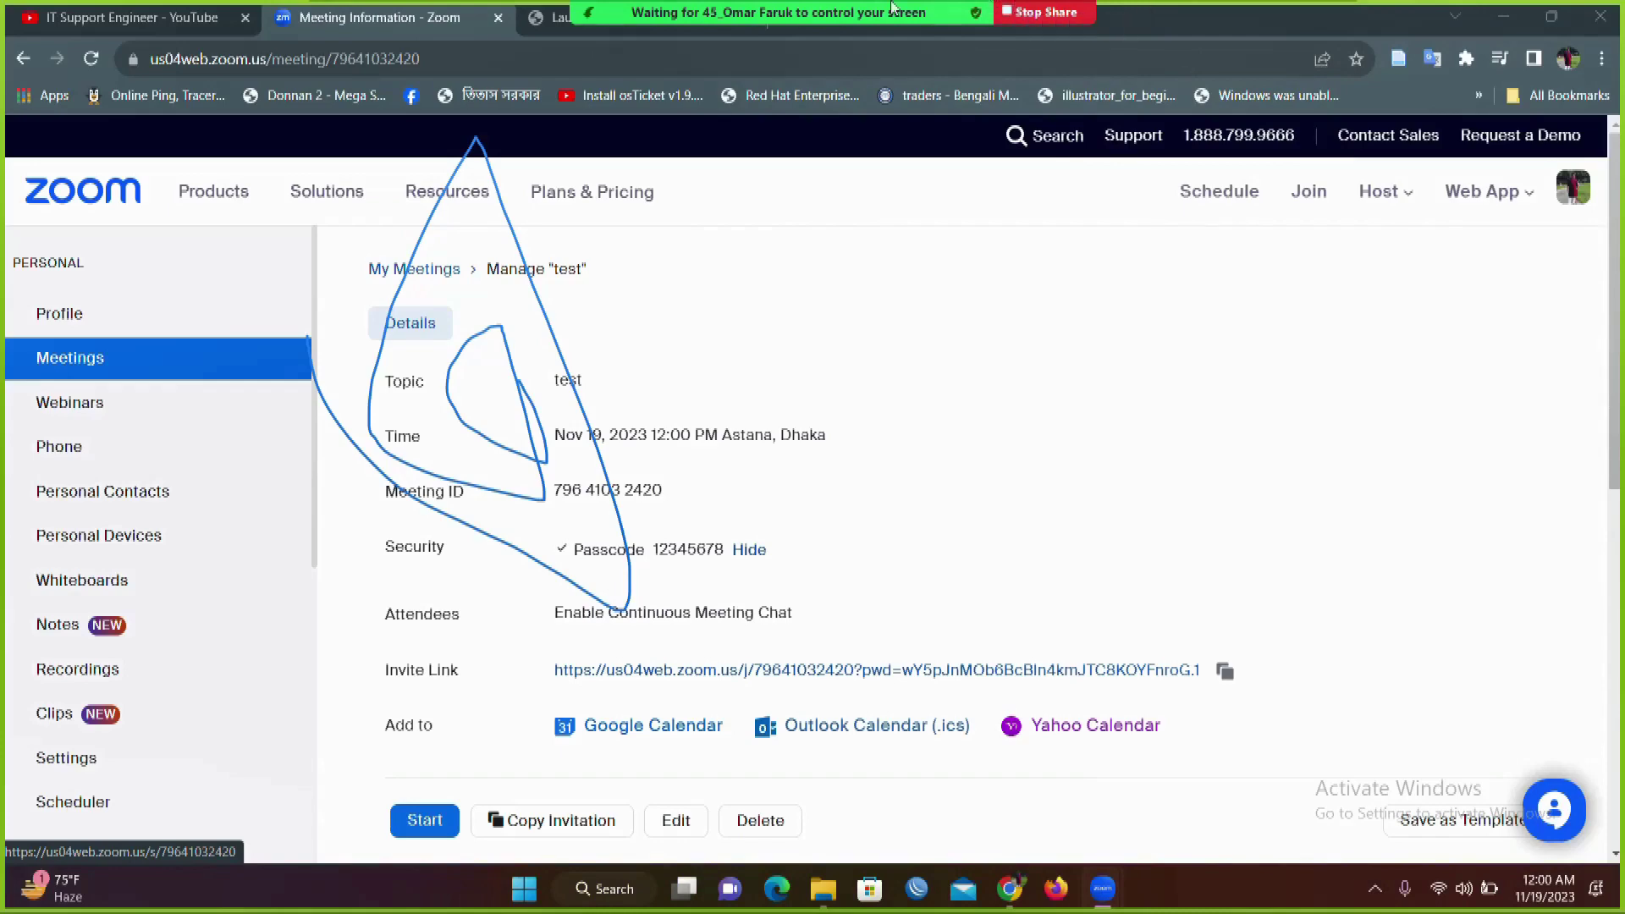
# Step: Mute your microphone
pyautogui.moveTo(738, 38)
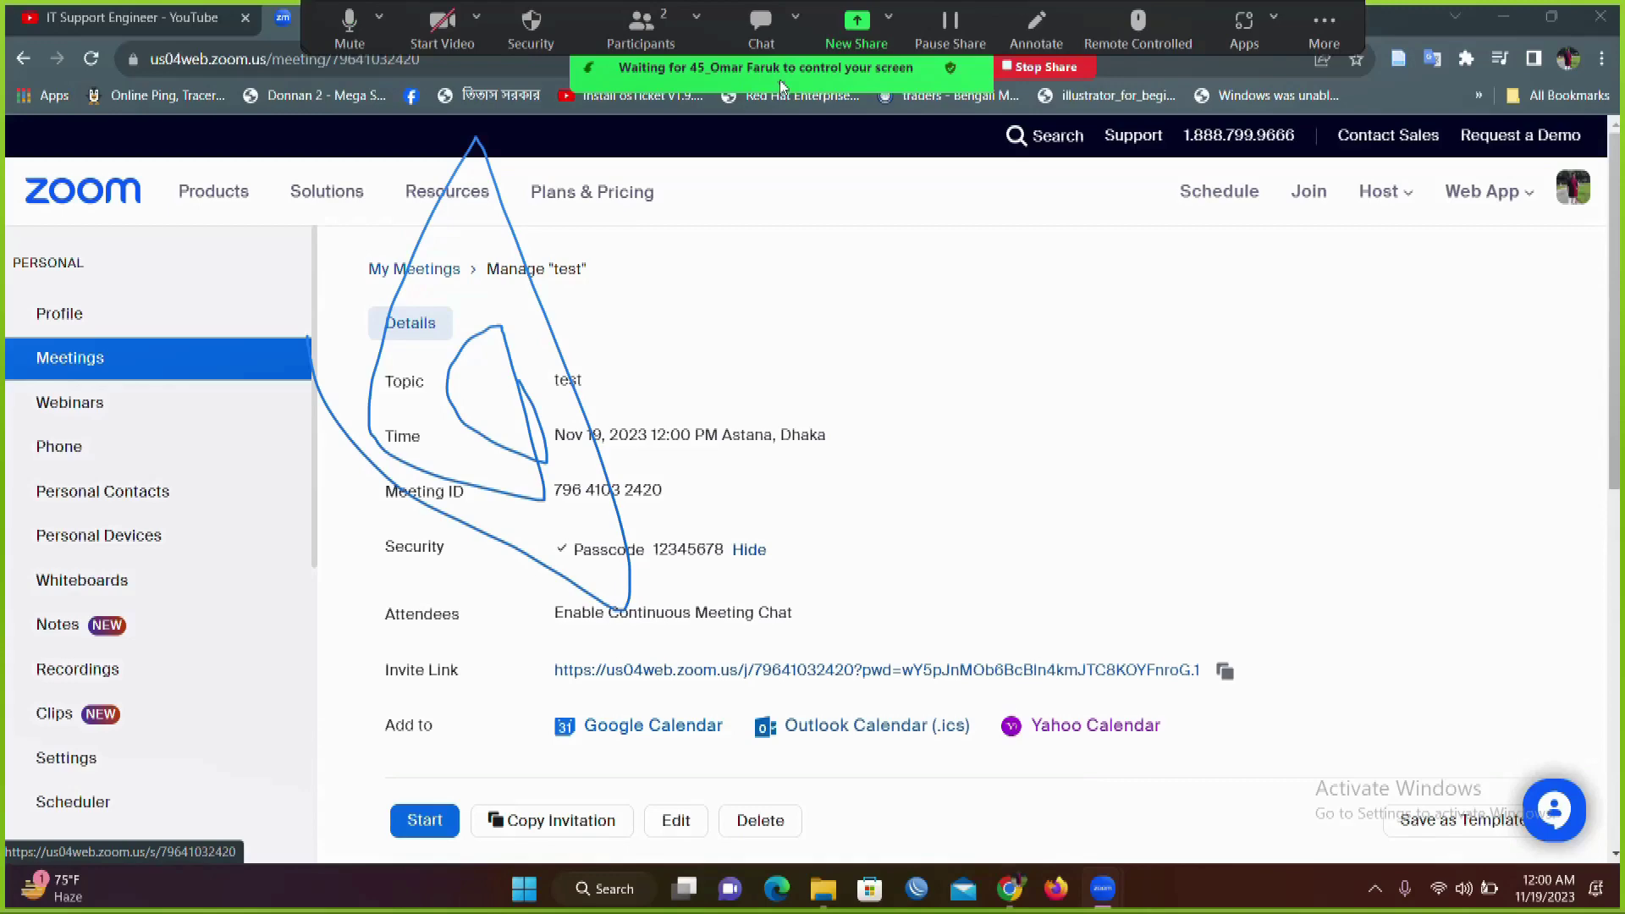
pyautogui.click(347, 20)
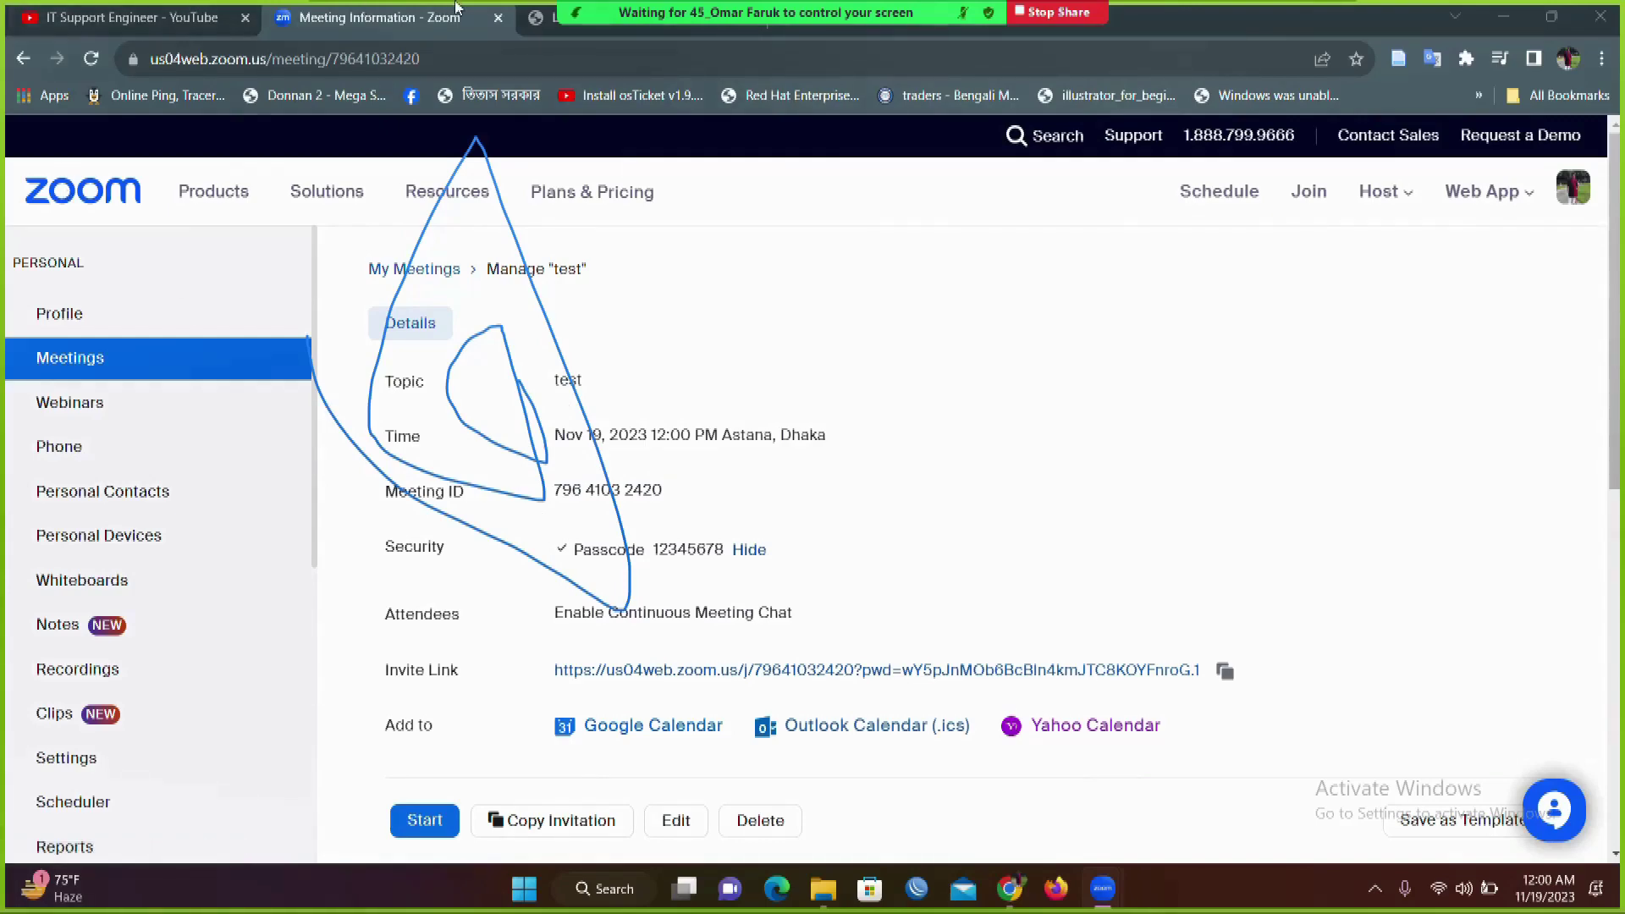
pyautogui.moveTo(610, 12)
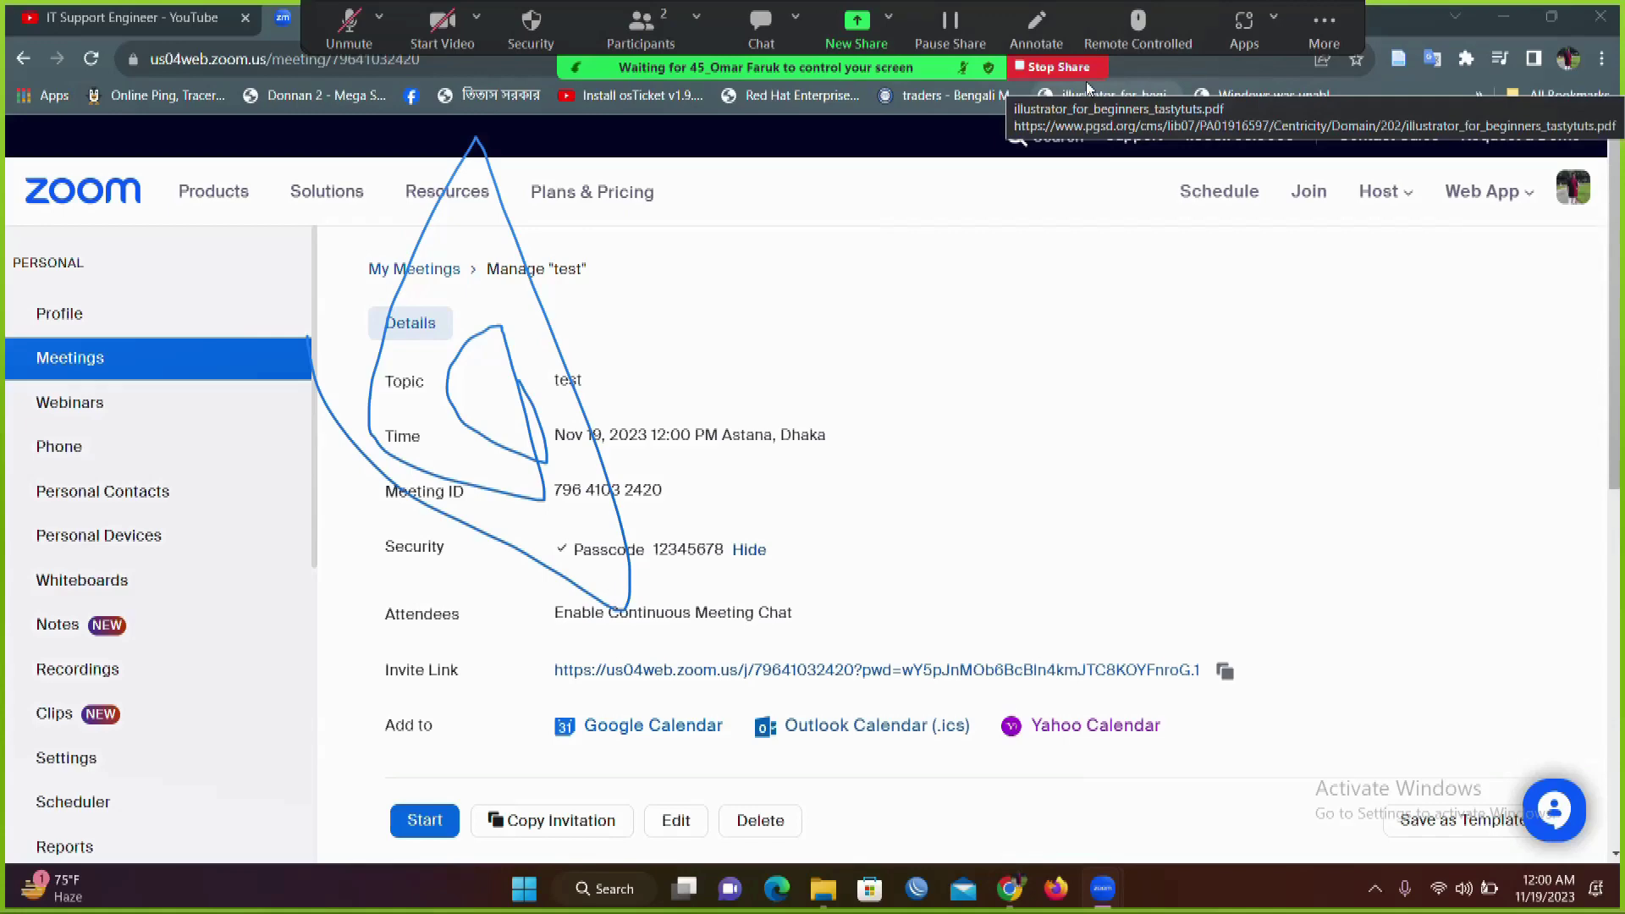
# Step: Stop remote control and screen sharing, then end the test meeting
pyautogui.click(1138, 30)
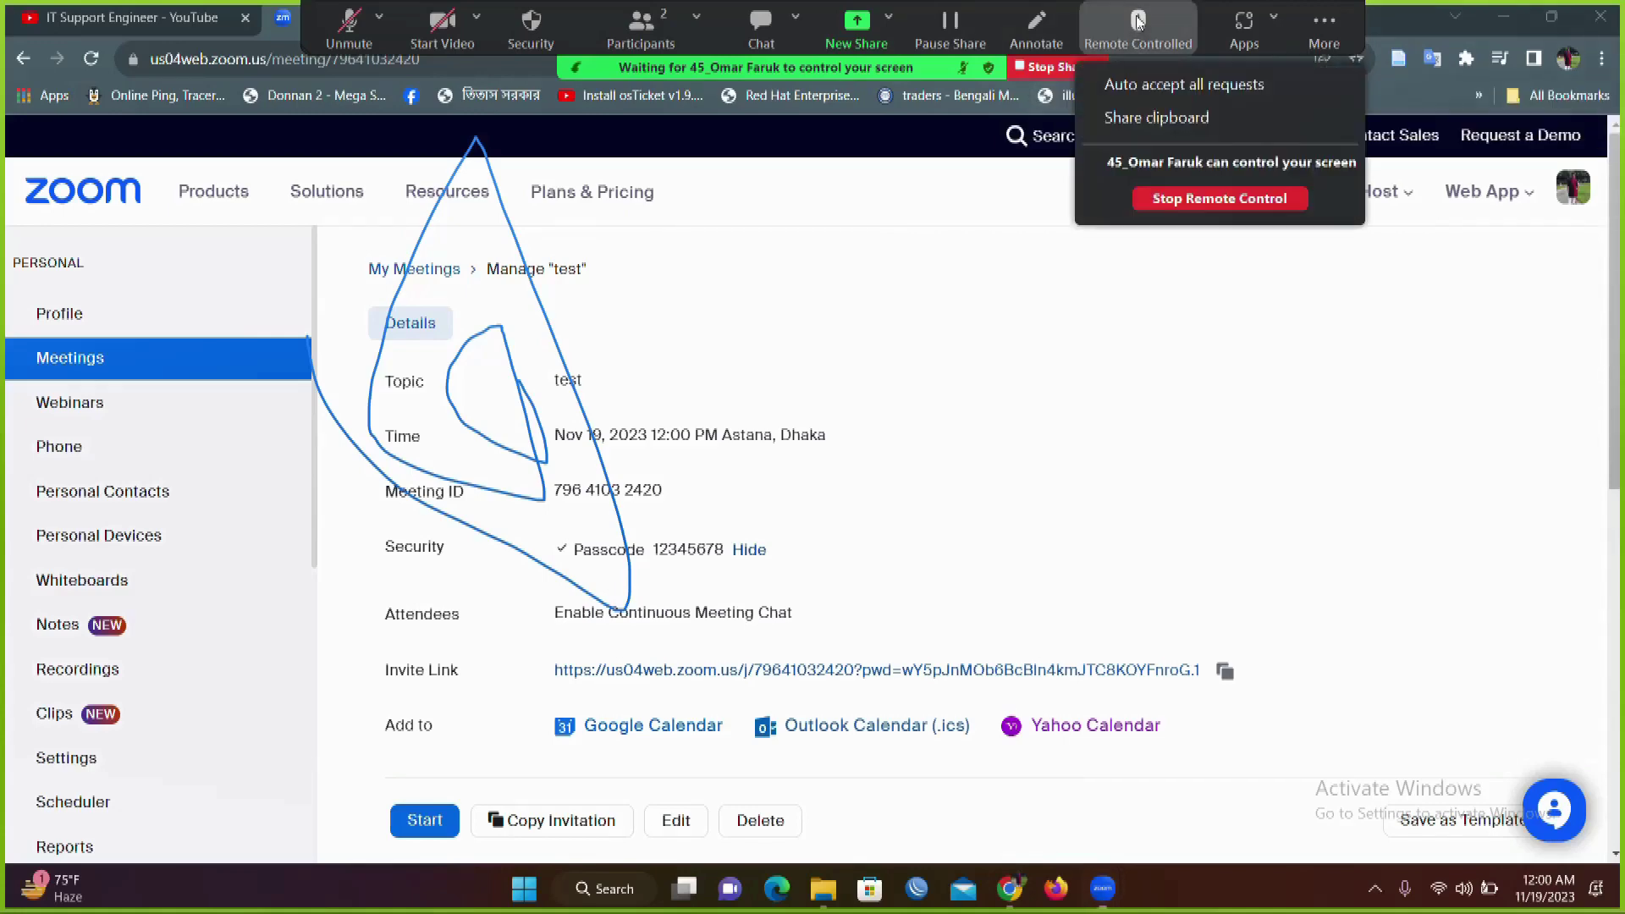
pyautogui.click(1156, 202)
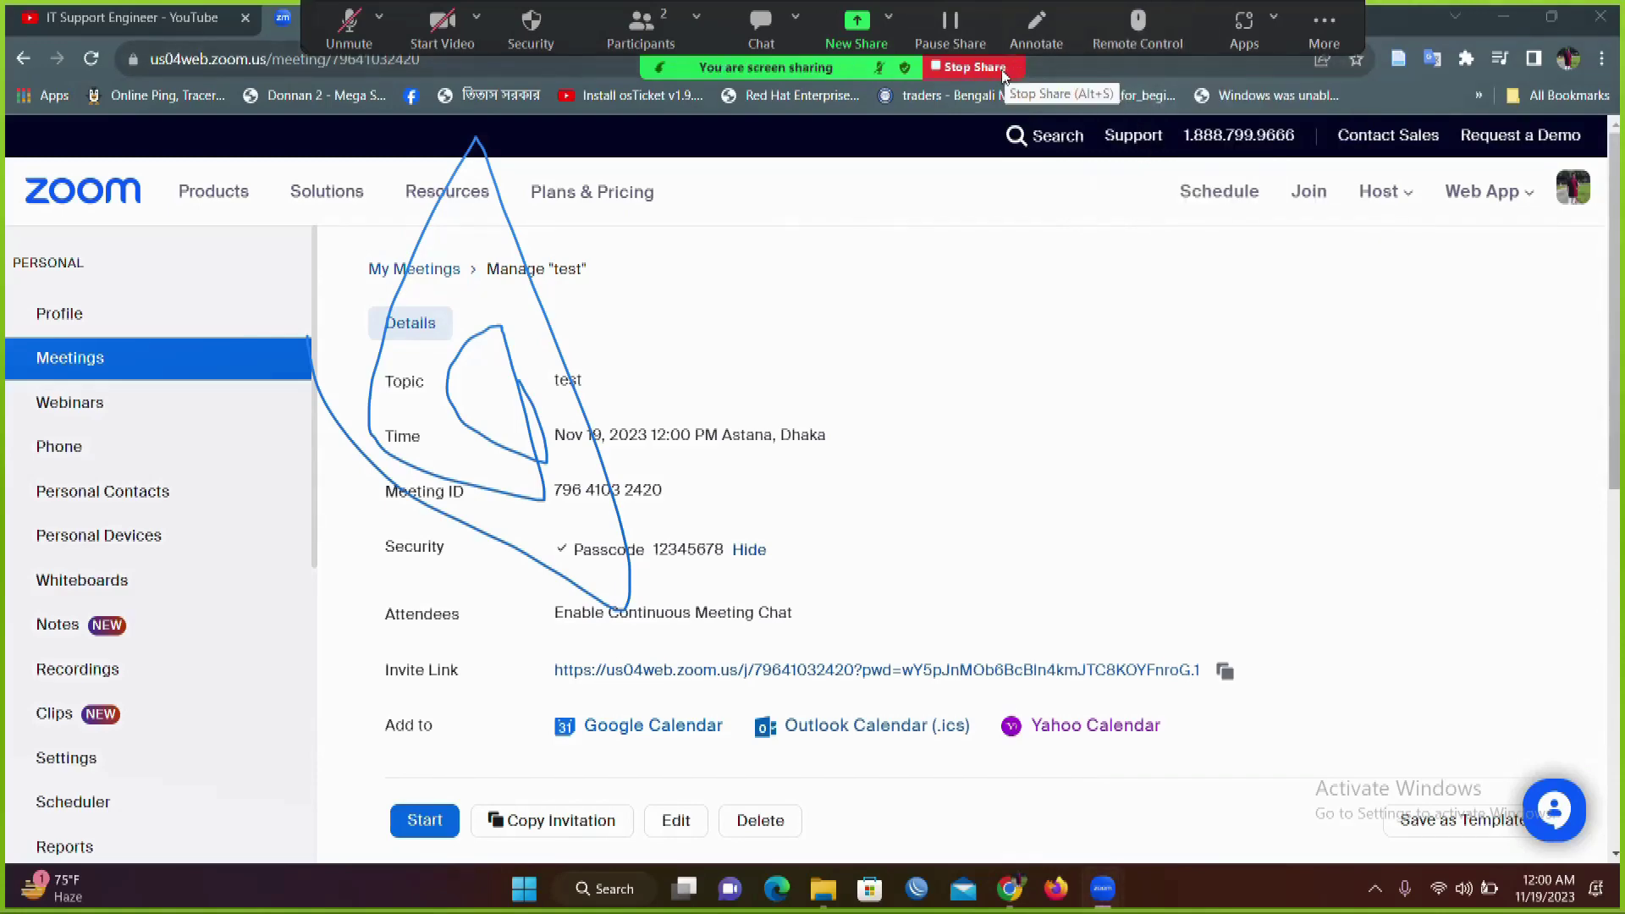
pyautogui.click(1003, 69)
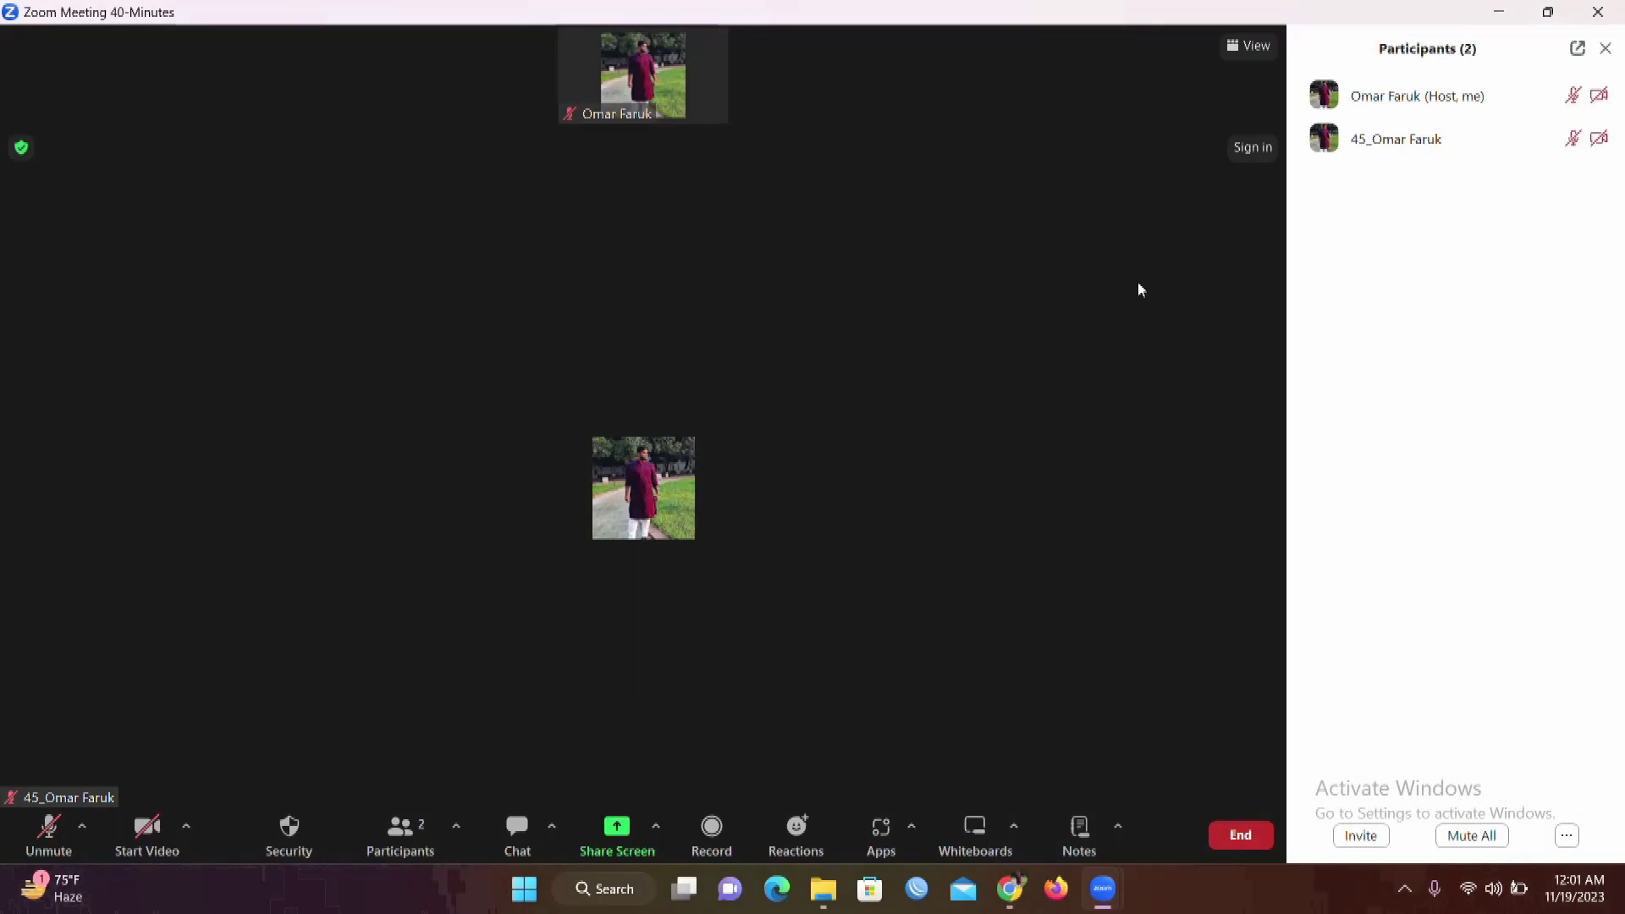
pyautogui.click(1260, 840)
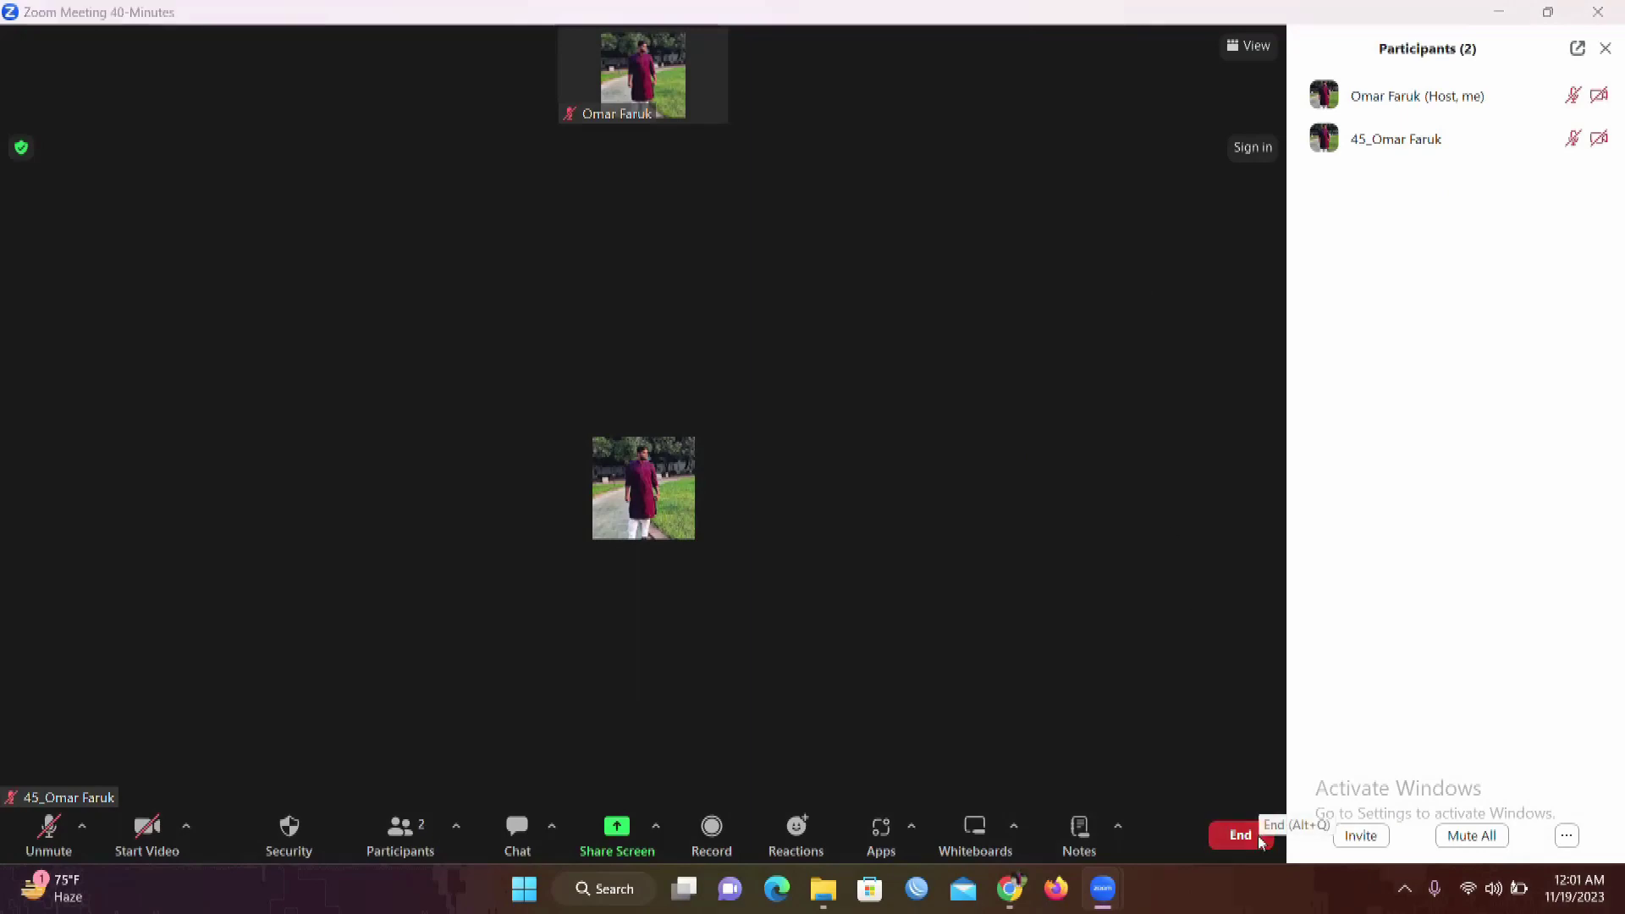
pyautogui.click(1141, 730)
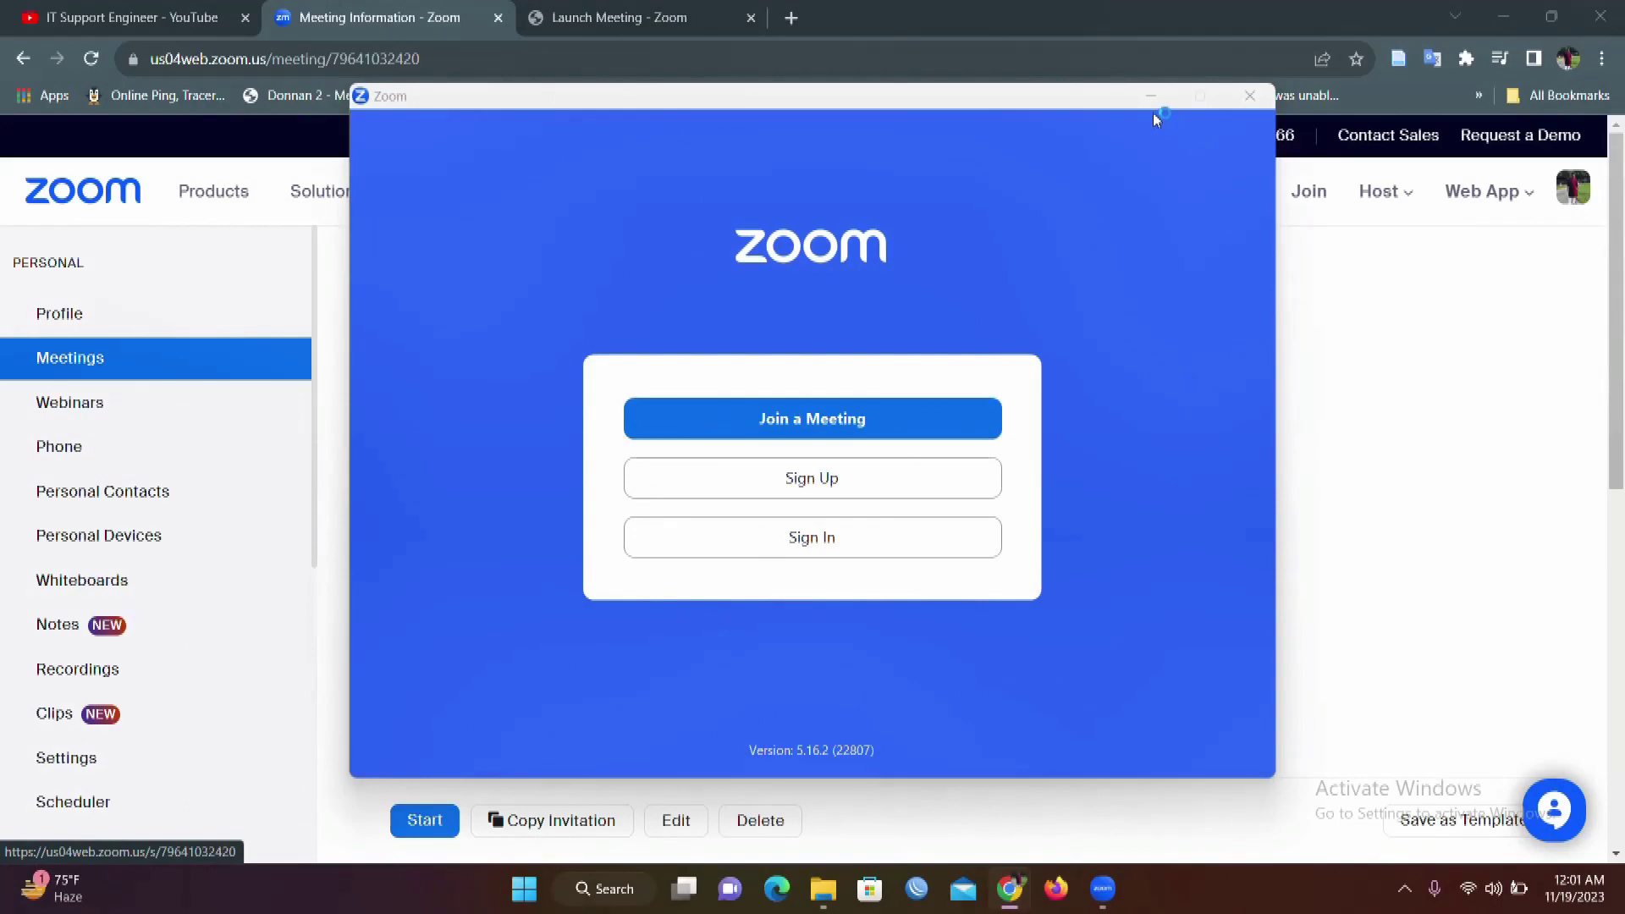
# Step: Minimize Zoom and Chrome, then bring up ActivePresenter's Recording Toolbar from the tray
pyautogui.click(1150, 95)
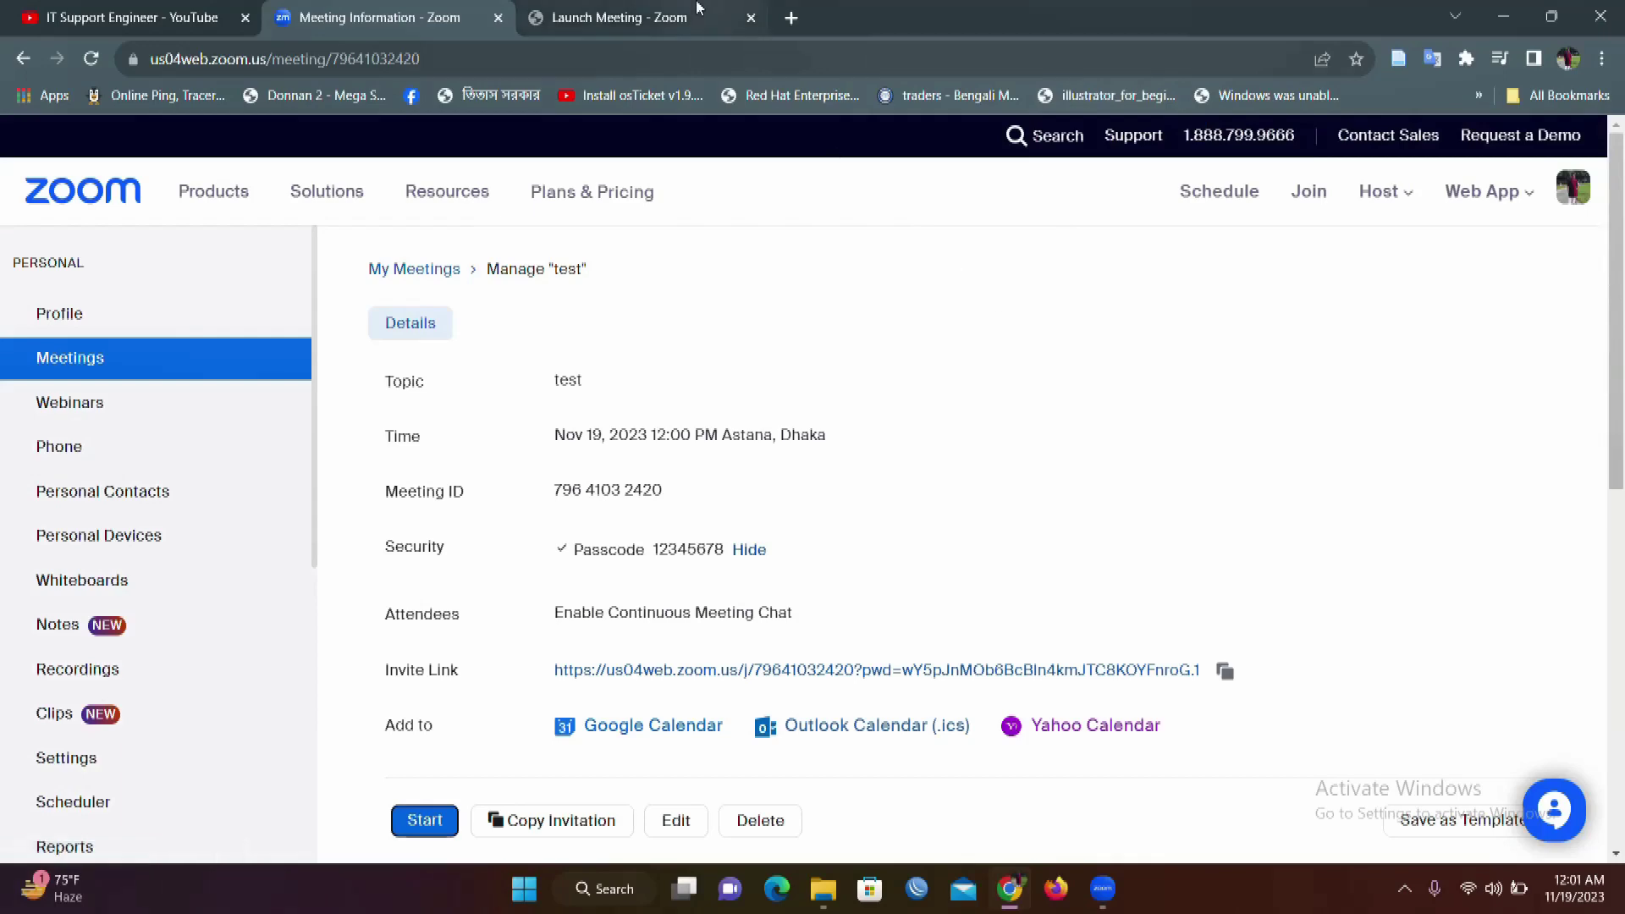
pyautogui.click(1506, 17)
pyautogui.click(1407, 890)
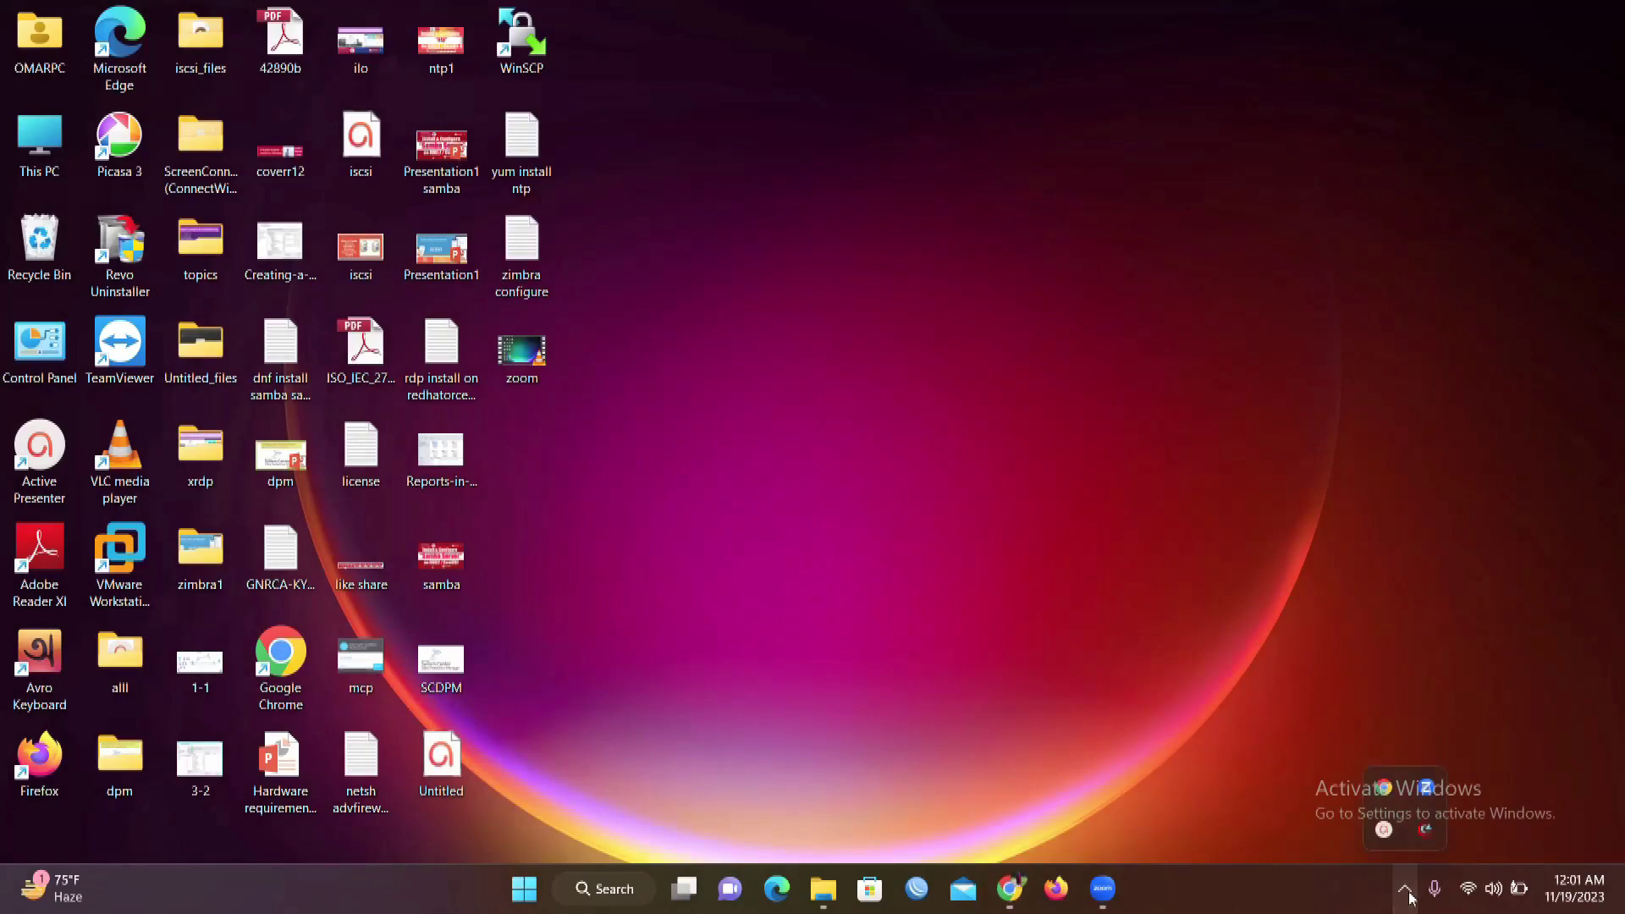
pyautogui.click(1384, 829)
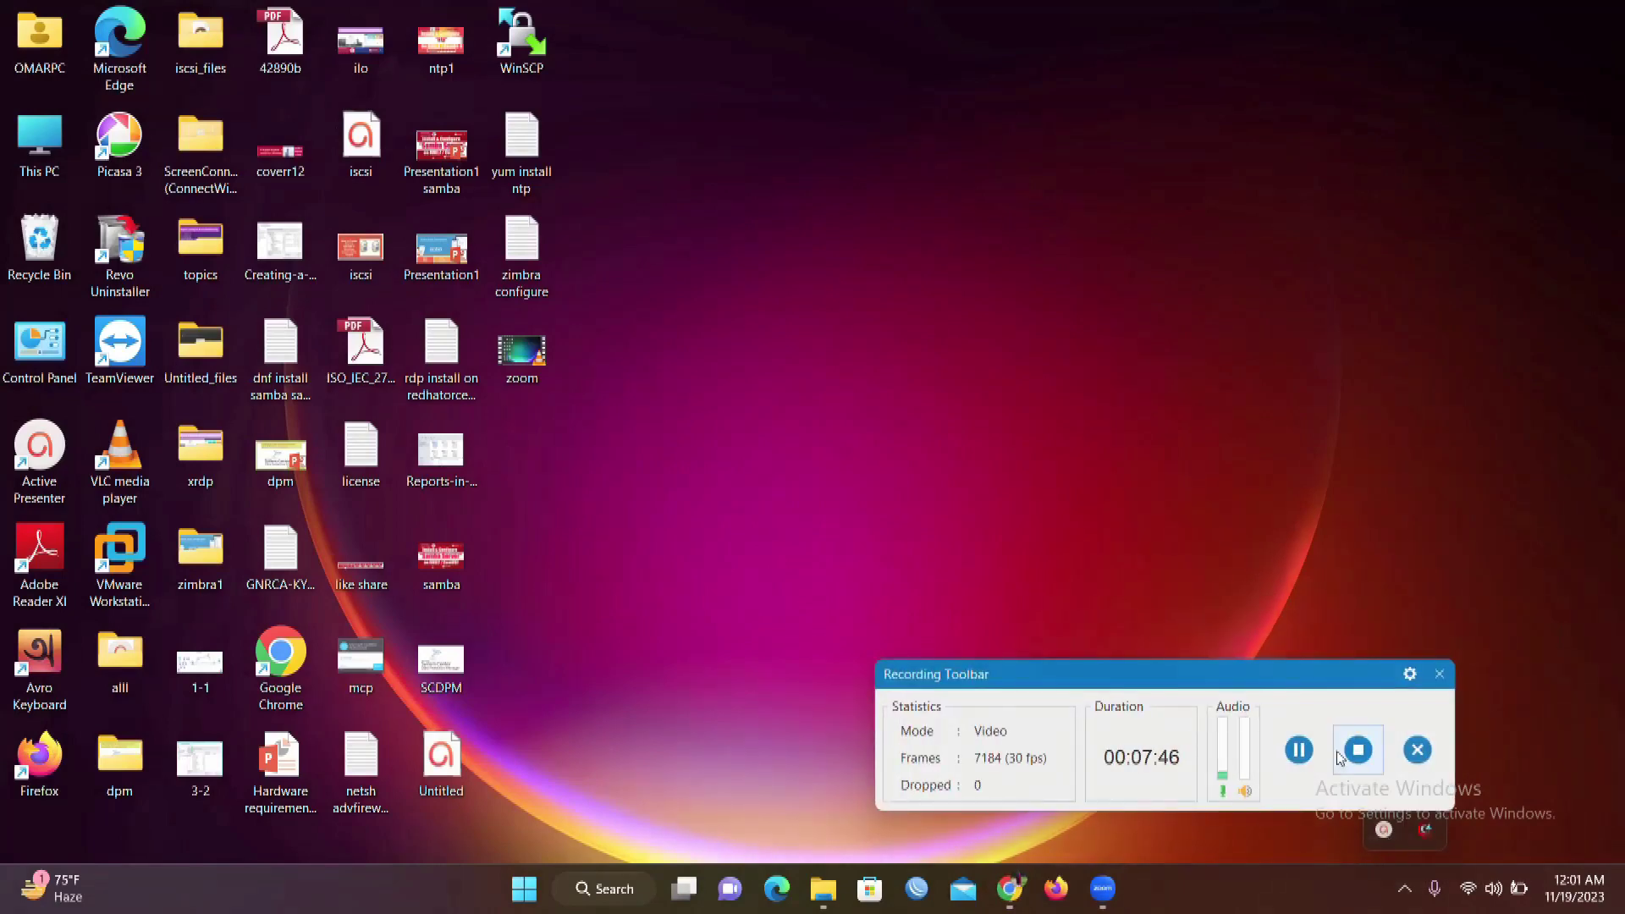